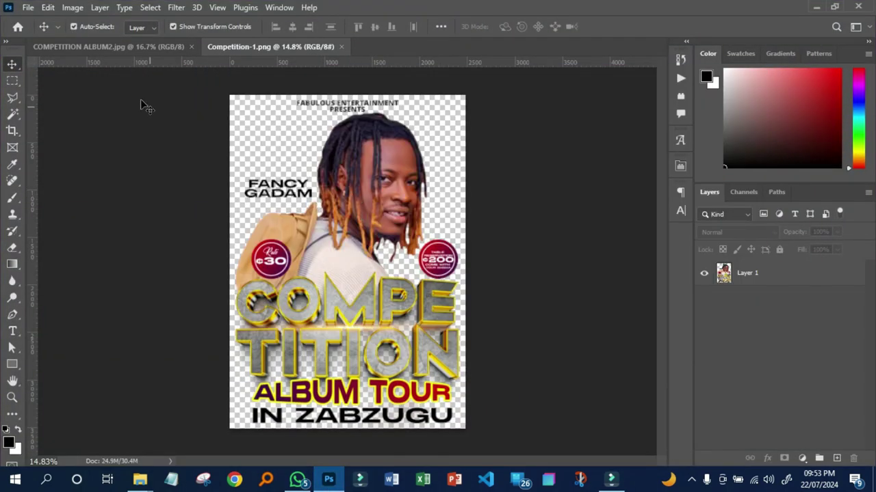
Step: Look over the COMPETITION ALBUM2 poster, then fit the Competition-1.png poster in view
left_click(121, 42)
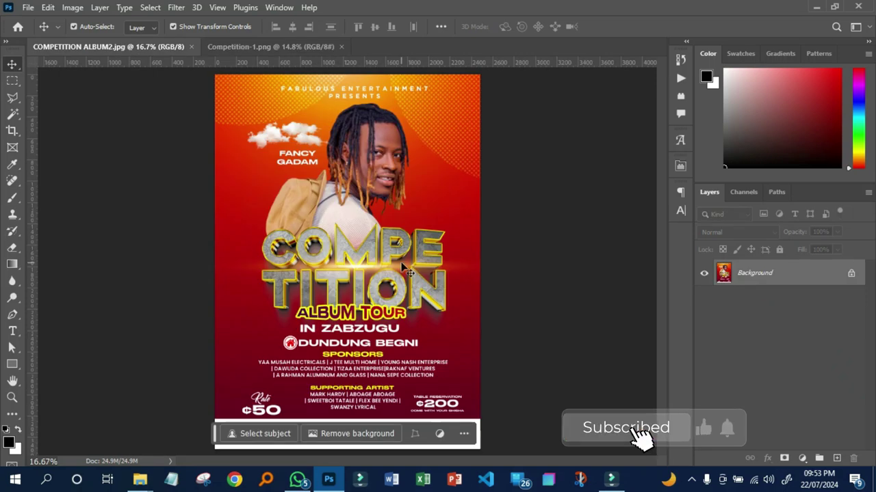
left_click(275, 45)
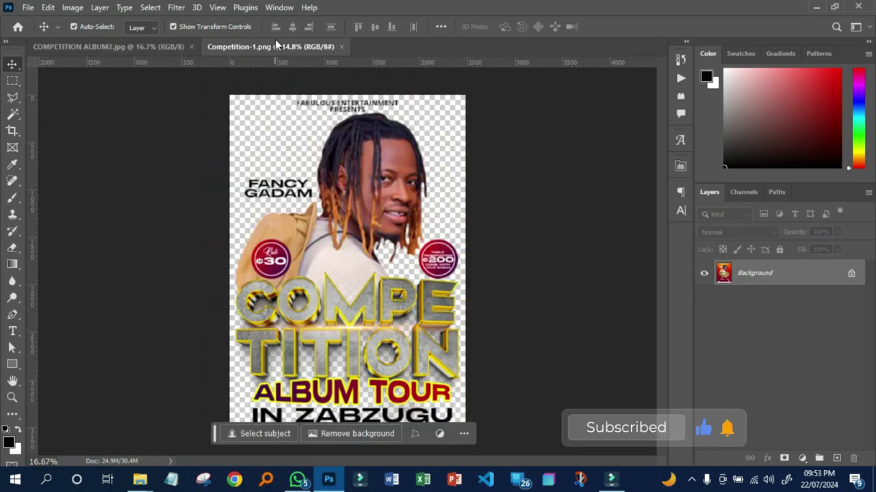
key("ctrl+minus")
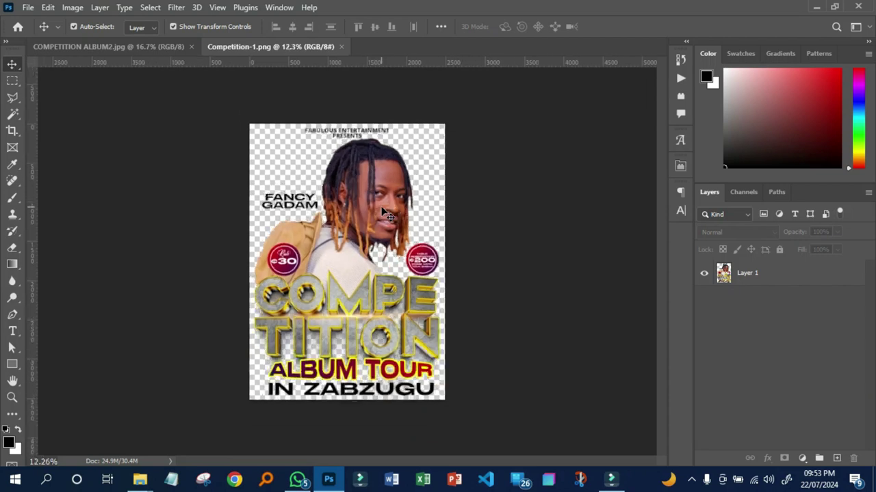
key("ctrl+0")
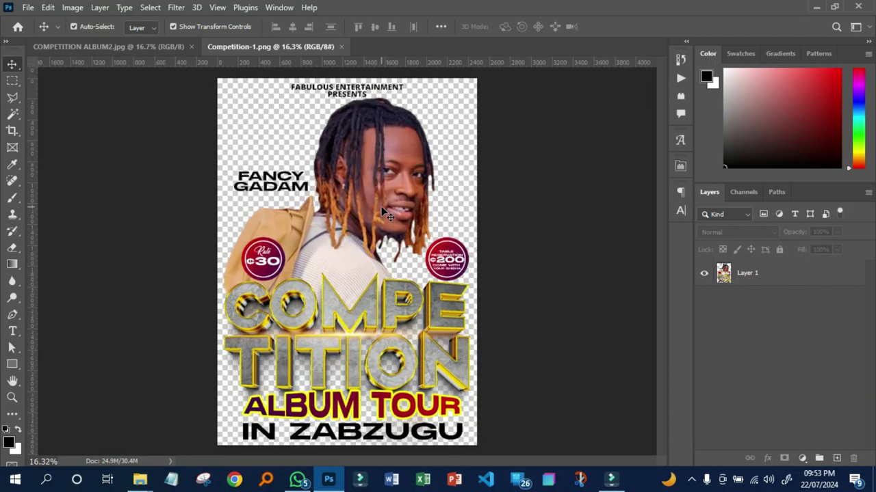
Step: Show the Actions panel, collapse DTF ACTION, and create a new action set named 'TUTORIAL A'
left_click(280, 8)
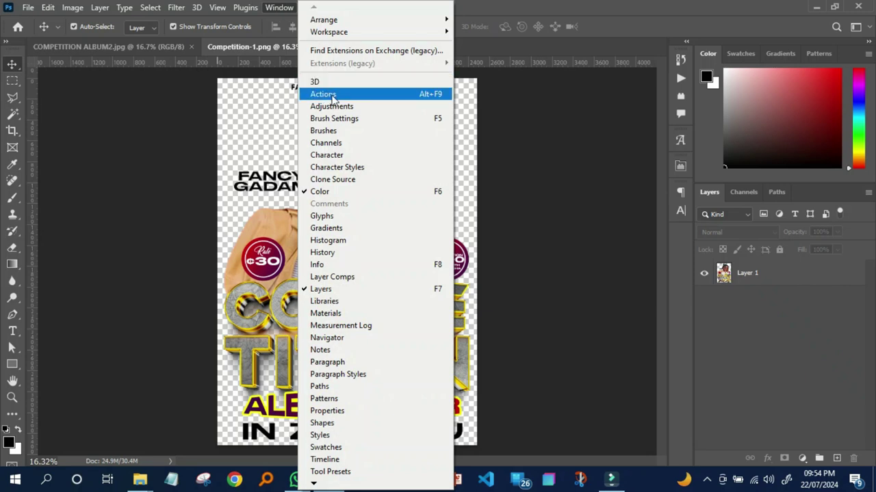
left_click(333, 97)
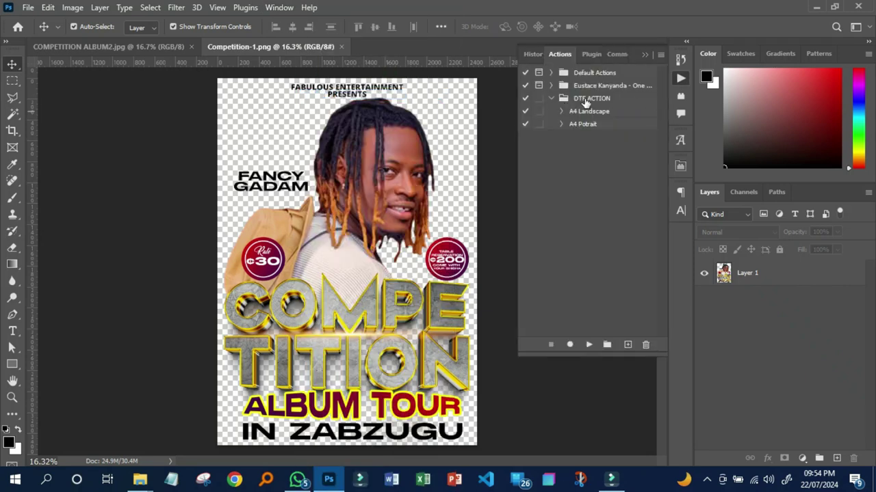
left_click(551, 98)
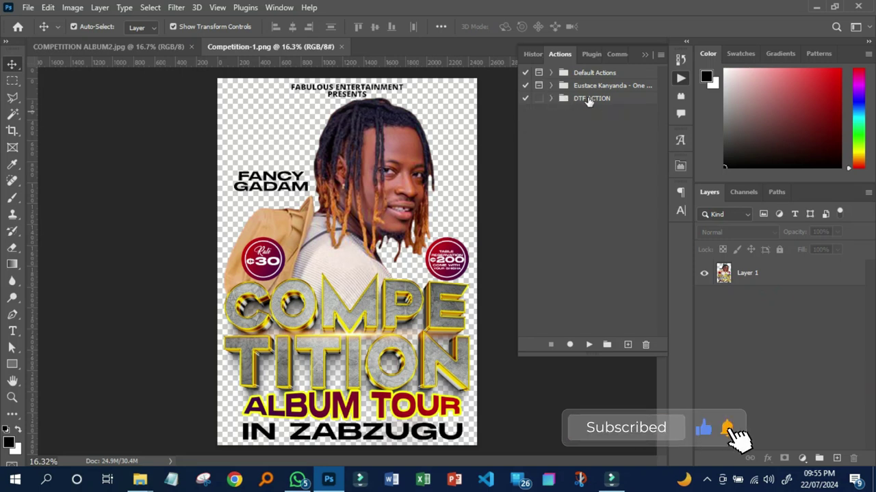
left_click(607, 346)
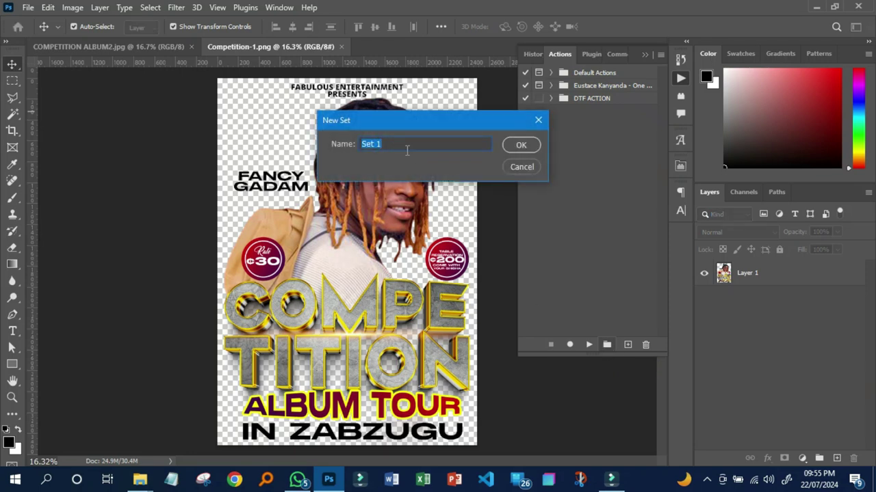
type("TUTORIAL A")
left_click(521, 146)
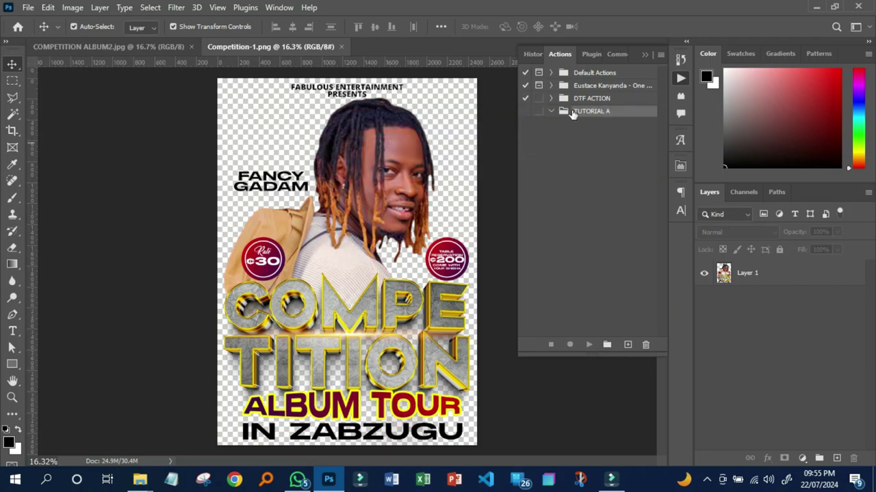
left_click(550, 112)
left_click(551, 111)
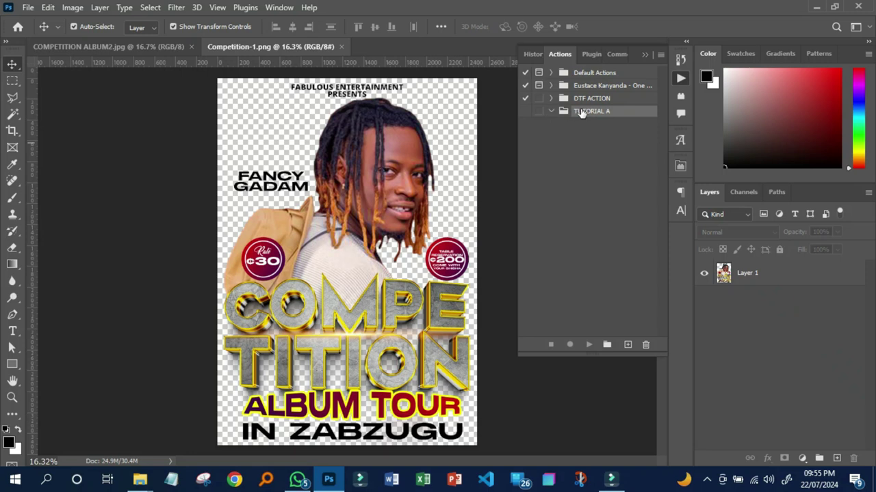
Step: Record a new Magenta action 'A4 DTF PORTRAIT' in TUTORIAL A with no function key
left_click(628, 345)
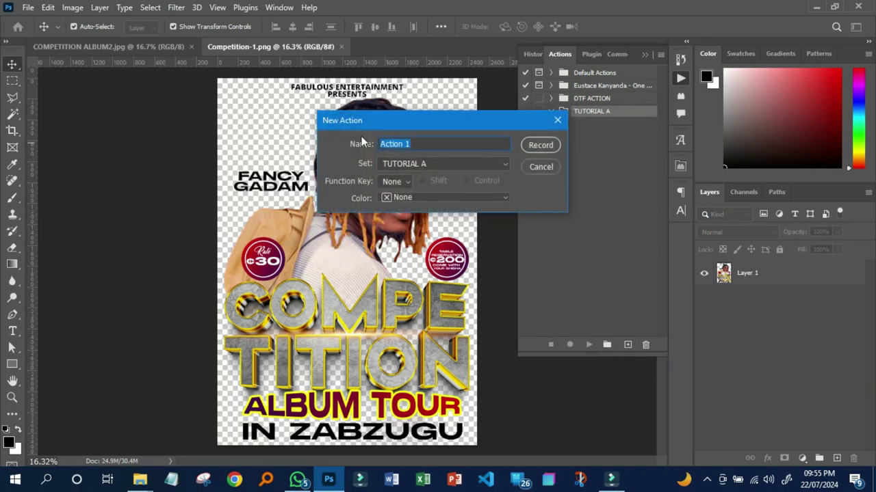
left_click_drag(420, 144, 368, 146)
type("A4 DTF")
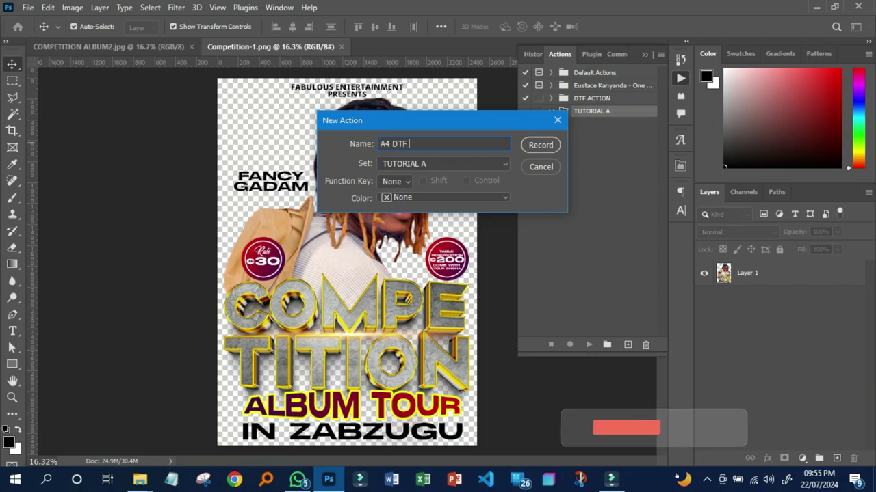
type(" PORTRAIT")
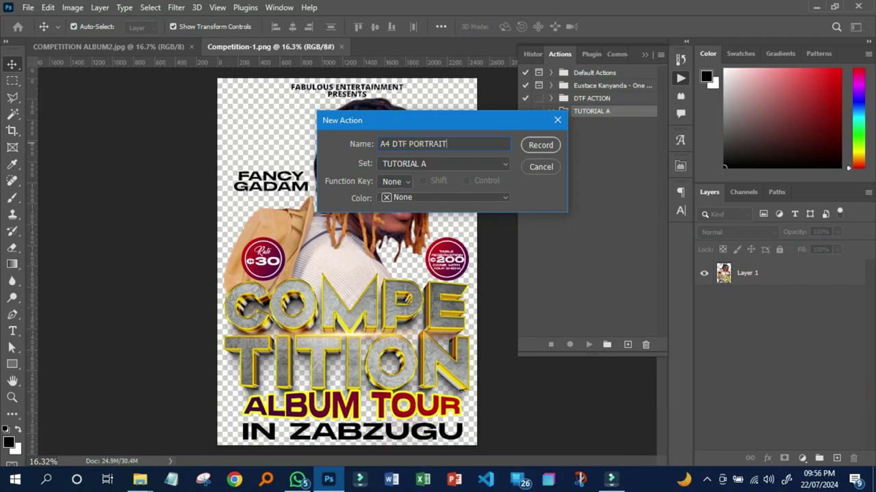
mouse_move(422, 118)
left_mouse_down()
mouse_move(479, 179)
mouse_move(488, 144)
left_mouse_up()
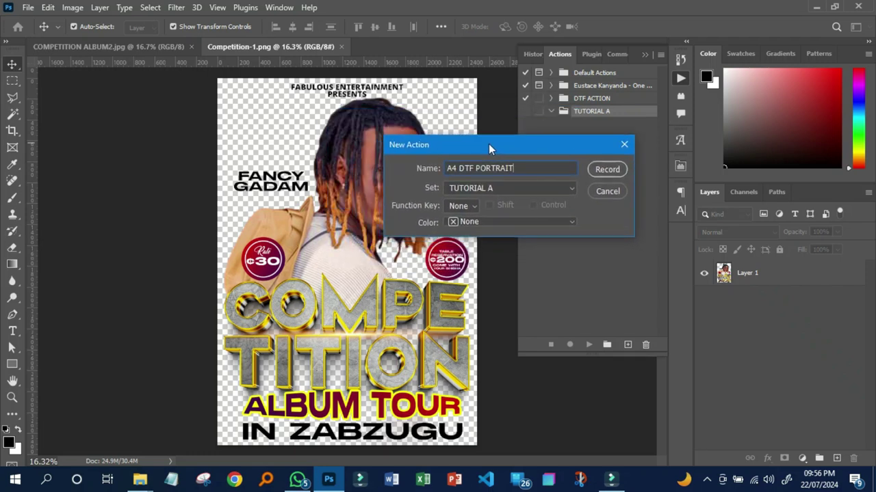
left_click(496, 186)
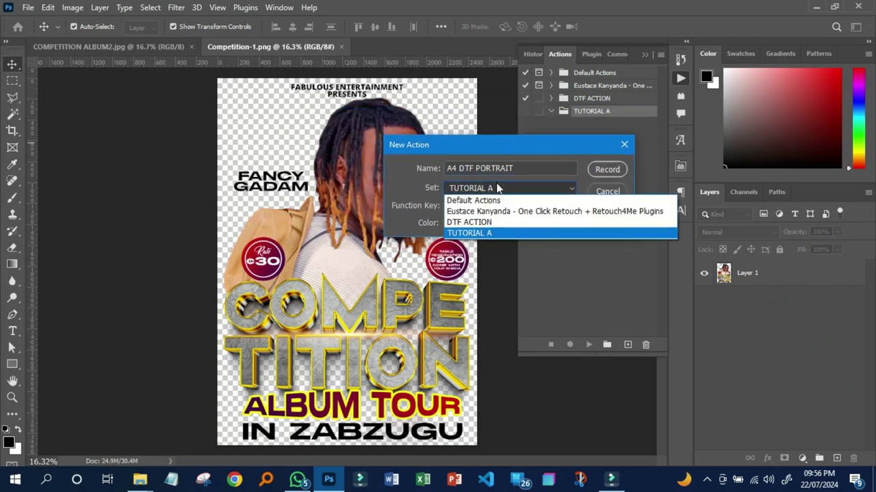
left_click(460, 233)
left_click(466, 205)
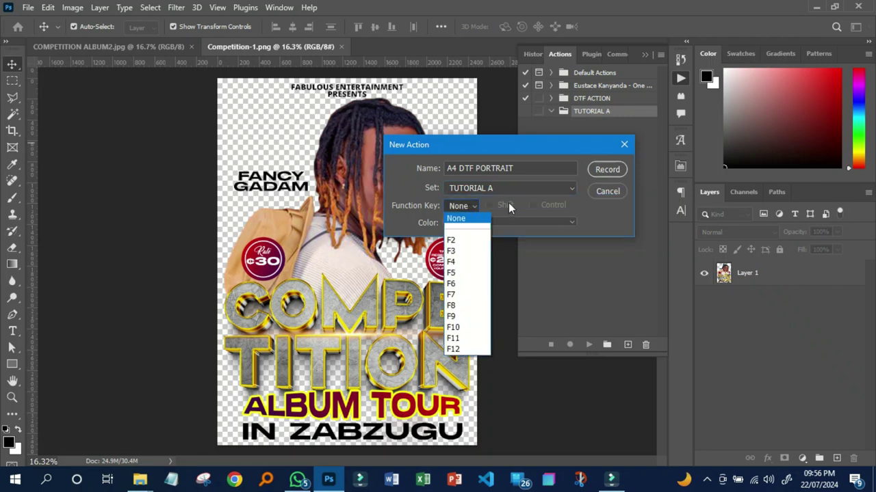
left_click(471, 205)
left_click(504, 223)
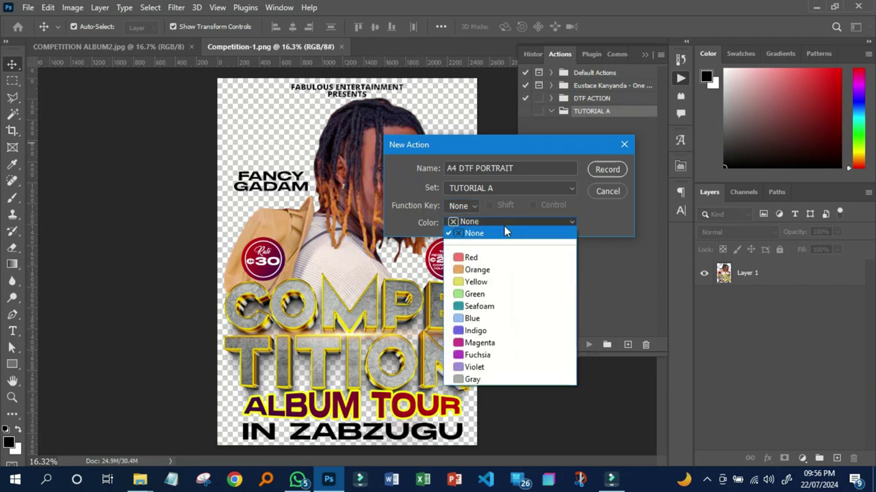
left_click(465, 343)
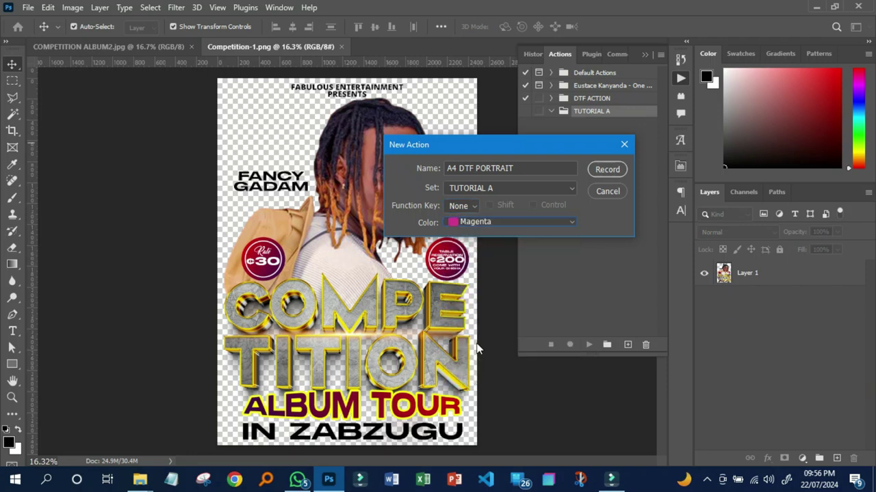
left_click(606, 170)
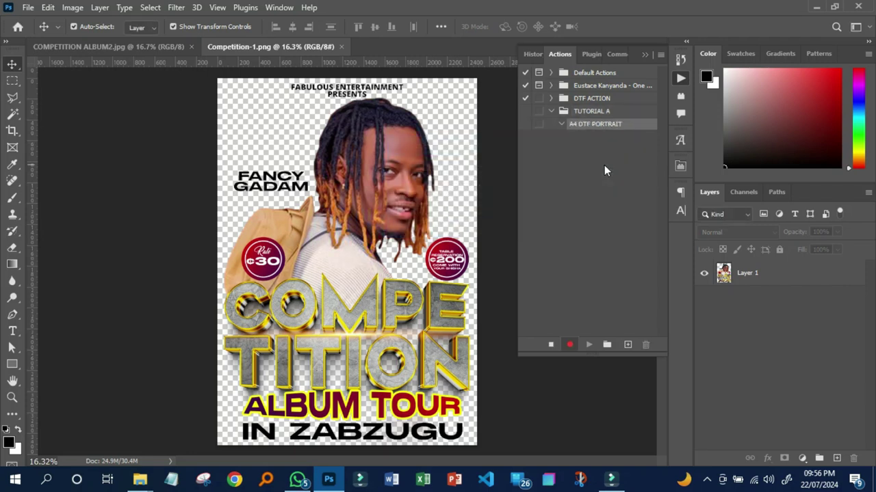
Step: Record selecting Layer 1, converting to CMYK Color, and loading Layer 1's pixels as a selection
left_click(772, 277)
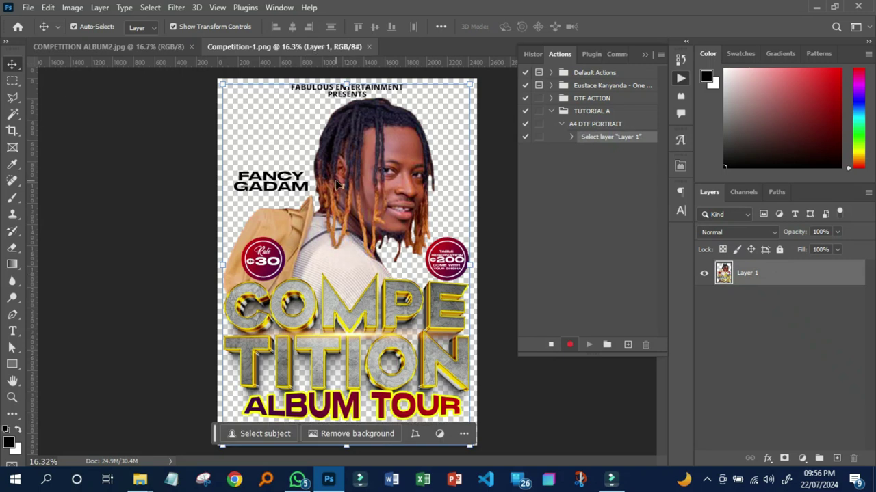
left_click(73, 8)
mouse_move(82, 22)
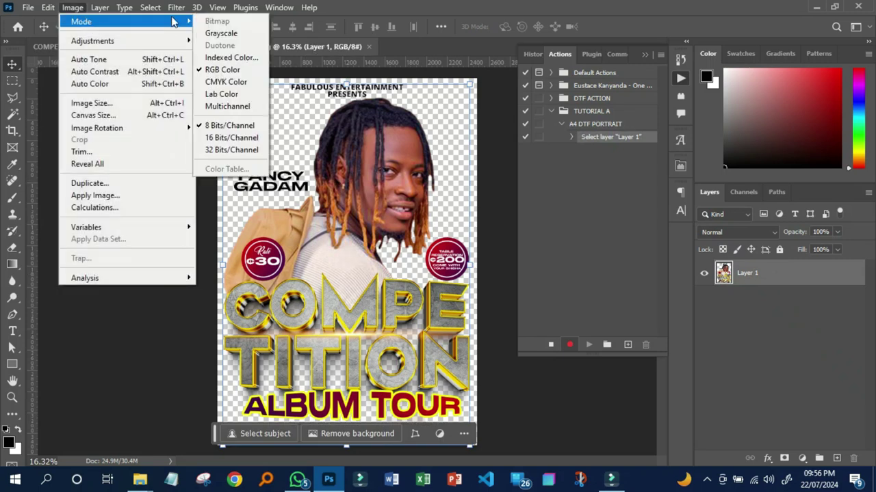
left_click(223, 82)
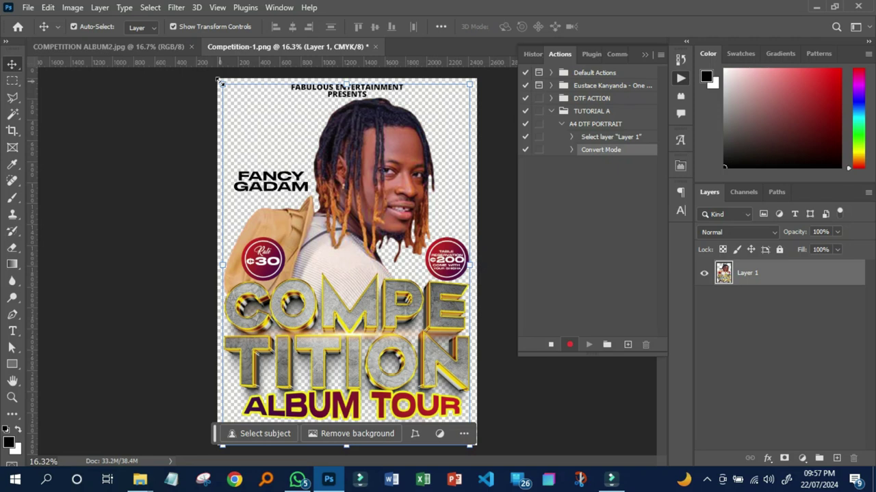
left_click(722, 274, "ctrl")
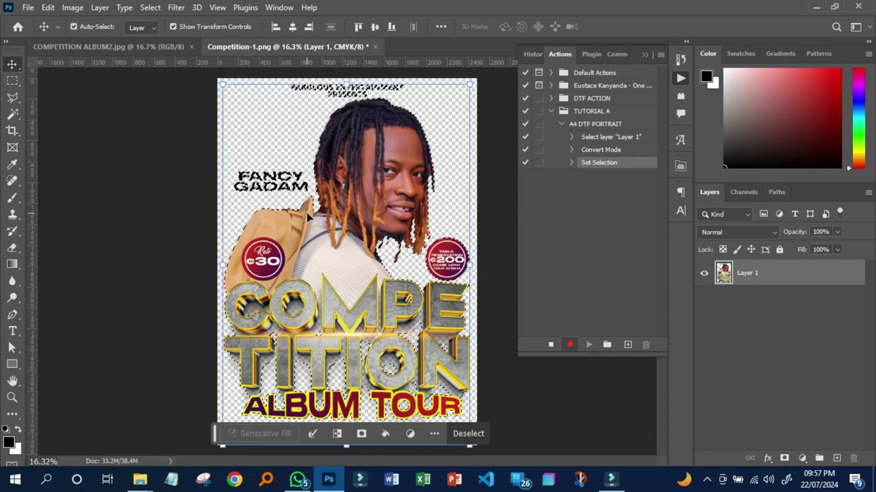
Step: Add a Spot Color 1 channel at 100% solidity from the Channels panel, then return to Layers
left_click(743, 192)
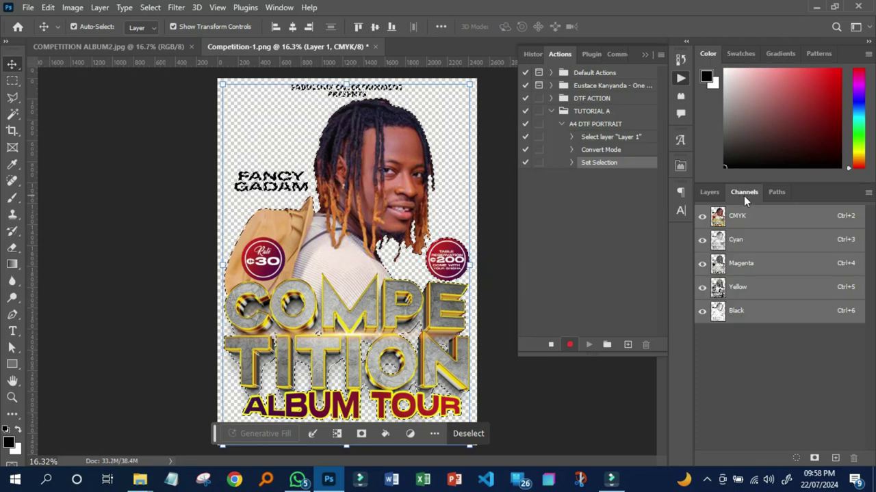
left_click(868, 193)
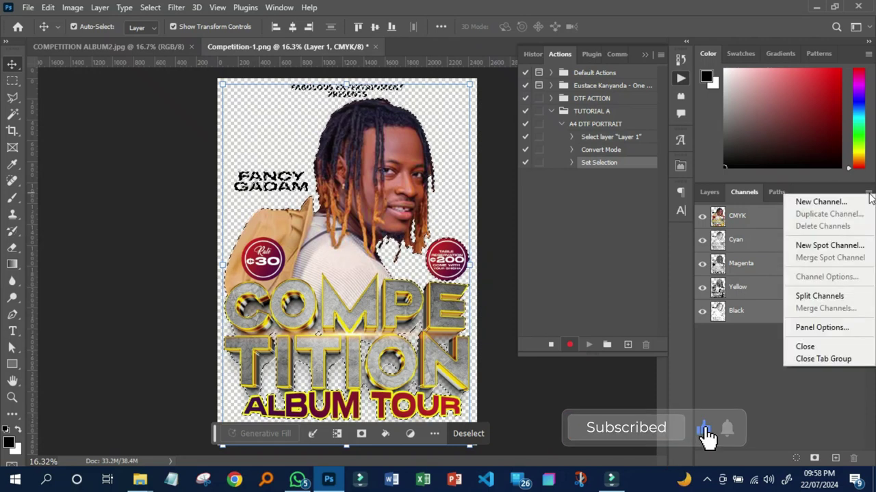
left_click(837, 245)
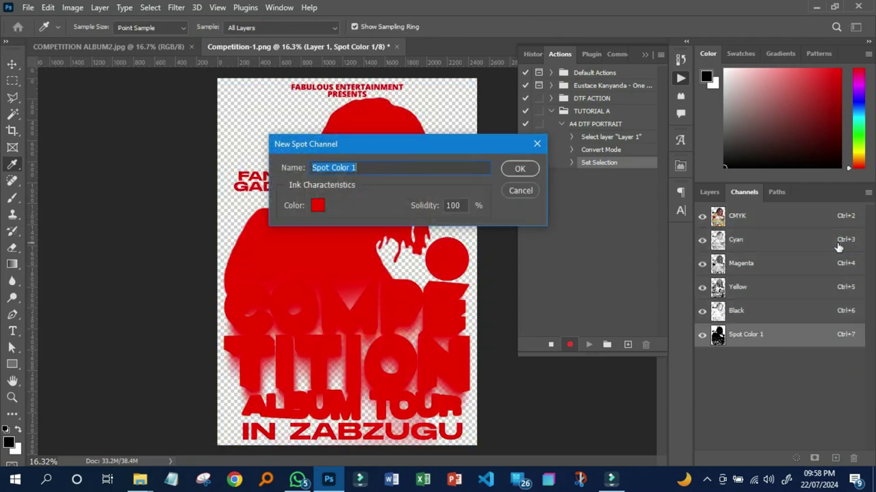
left_click(424, 207)
type("0")
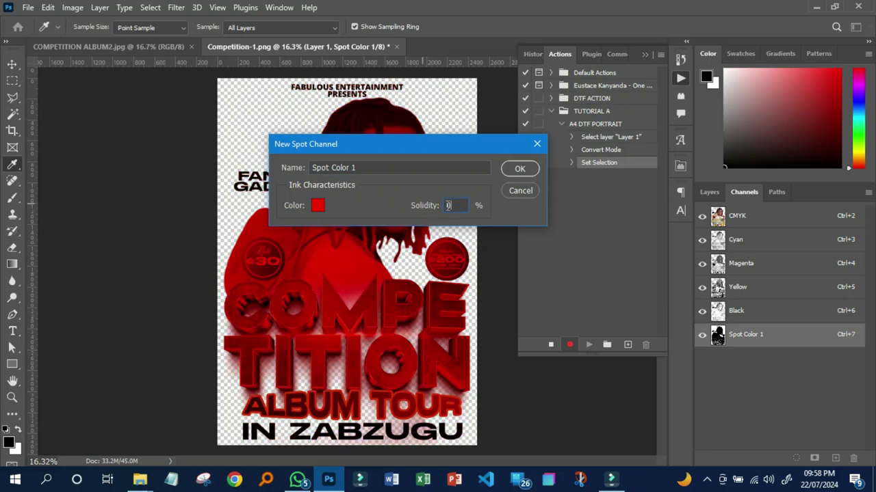
type("100")
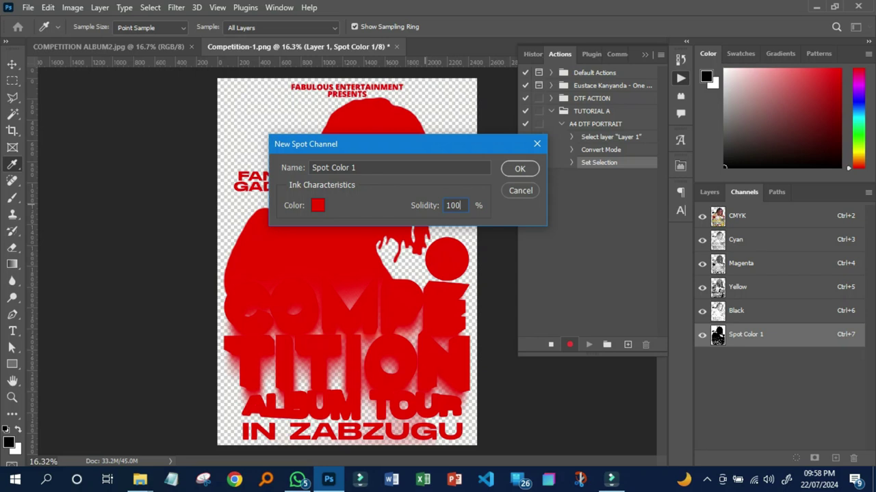
left_click(525, 168)
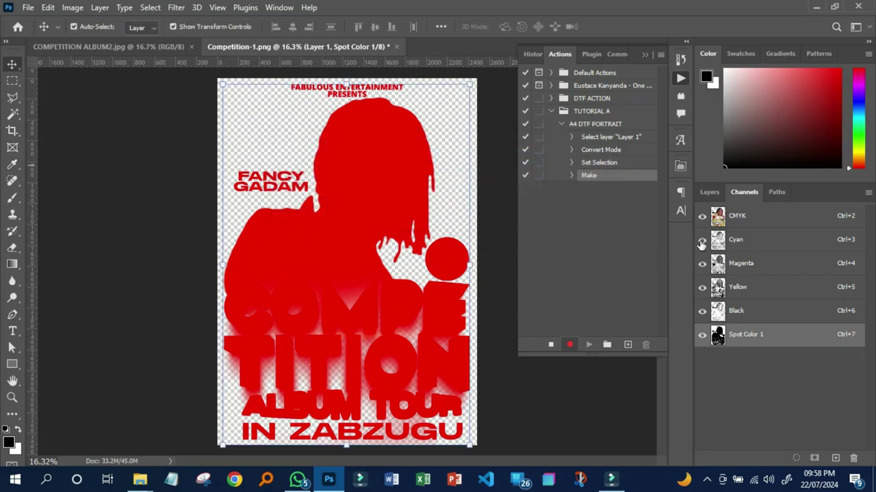
left_click(711, 191)
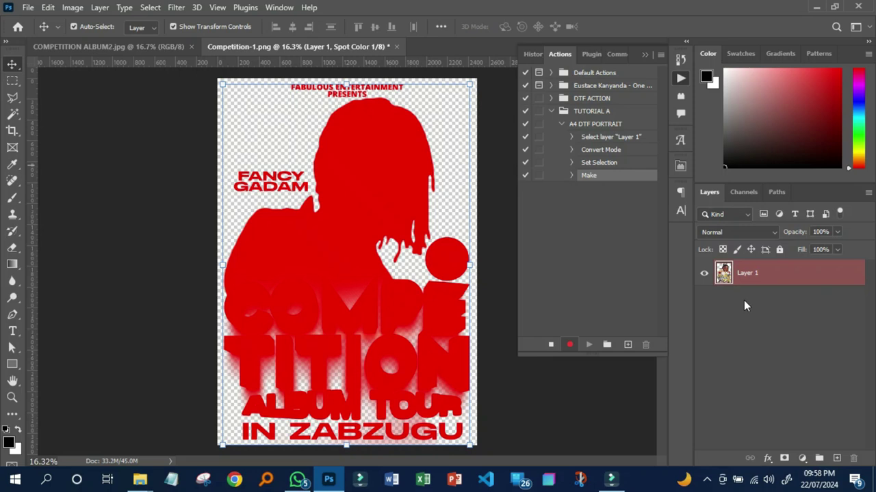
Step: Save the poster as Competition-1.tif in the DTF ACTION folder with default TIFF options
left_click(28, 7)
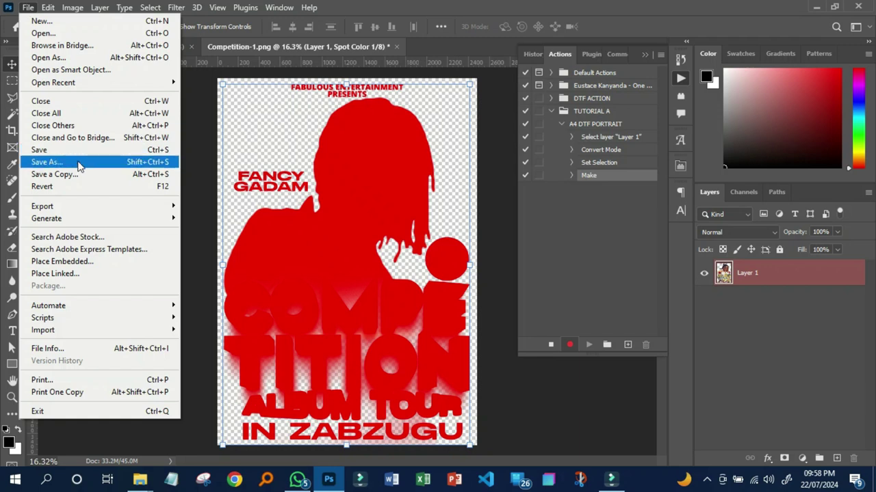
left_click(78, 160)
left_click(196, 346)
left_click(144, 399)
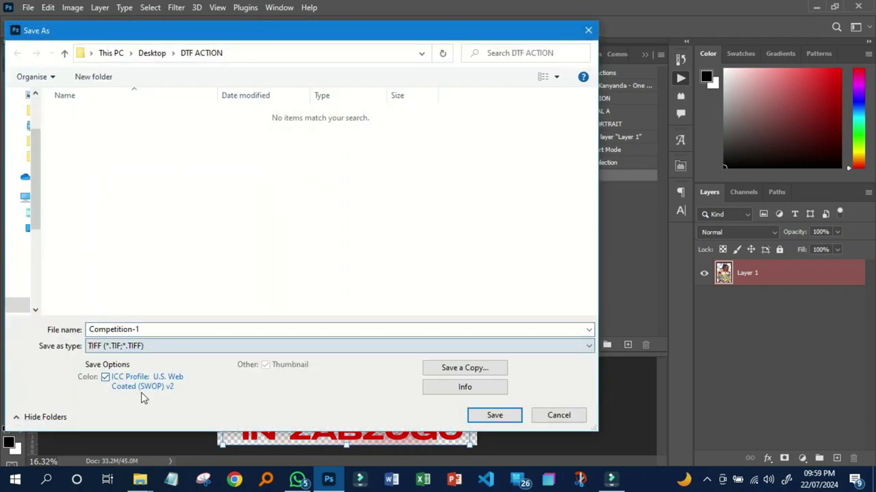
left_click(492, 416)
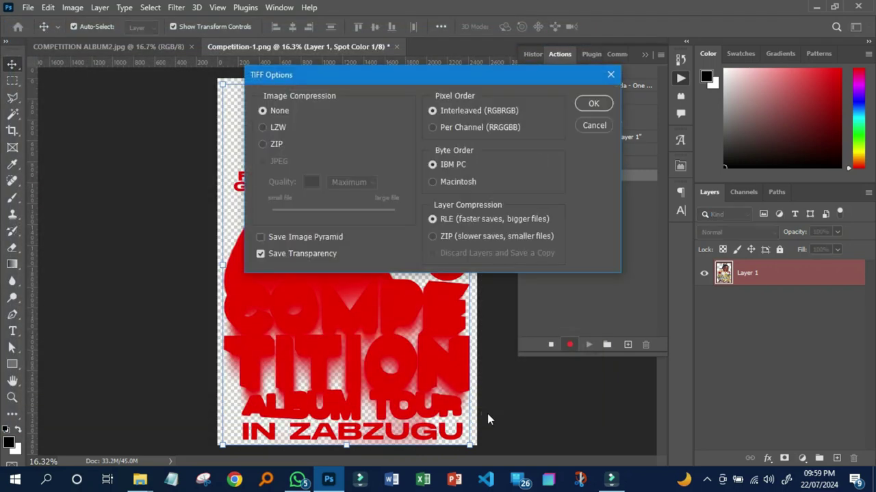
left_click(590, 104)
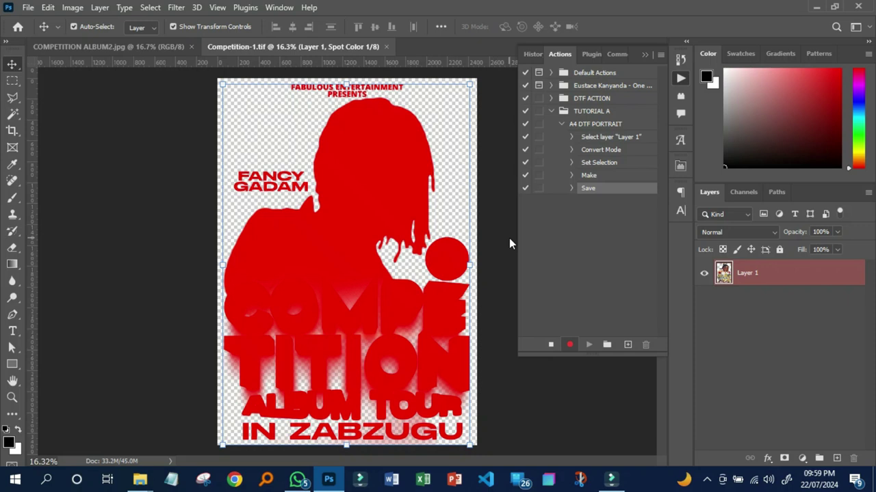
Step: Stop recording A4 DTF PORTRAIT and show the COMPETITION ALBUM2.jpg flyer at 16.67% zoom
left_click(561, 124)
left_click(586, 127)
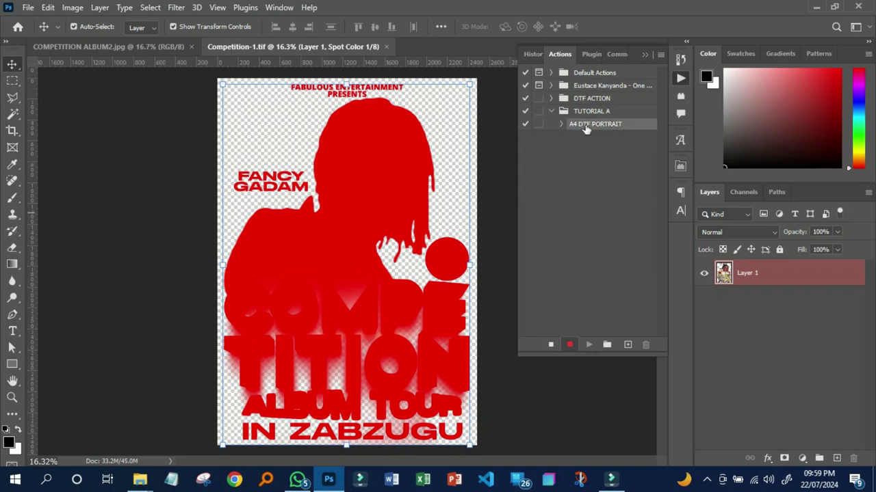
left_click(124, 46)
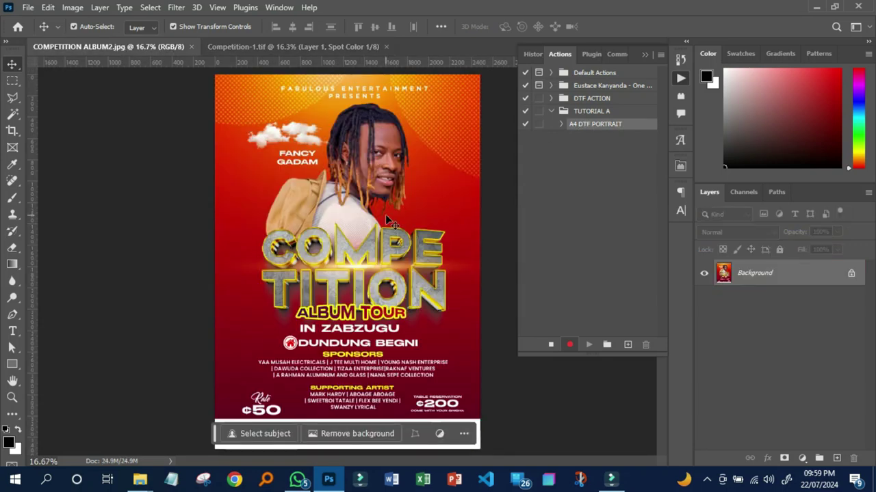
left_click(325, 47)
left_click(551, 345)
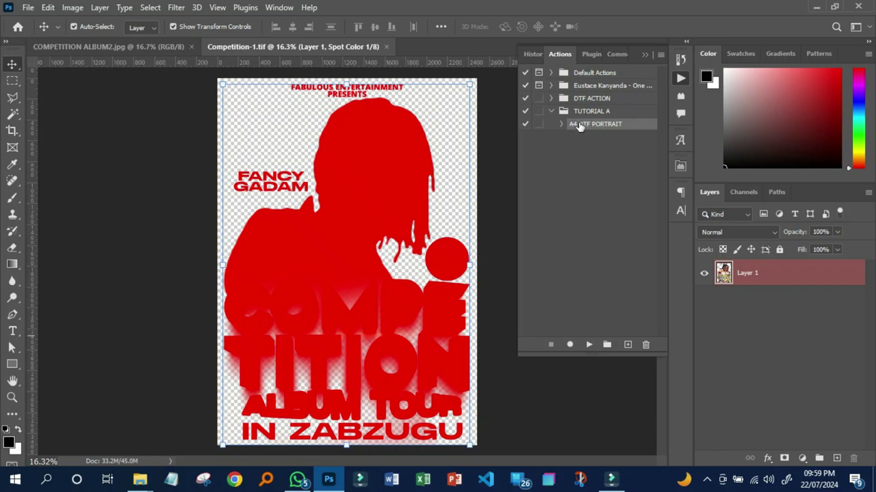
left_click(82, 45)
key("ctrl+plus")
key("ctrl+plus")
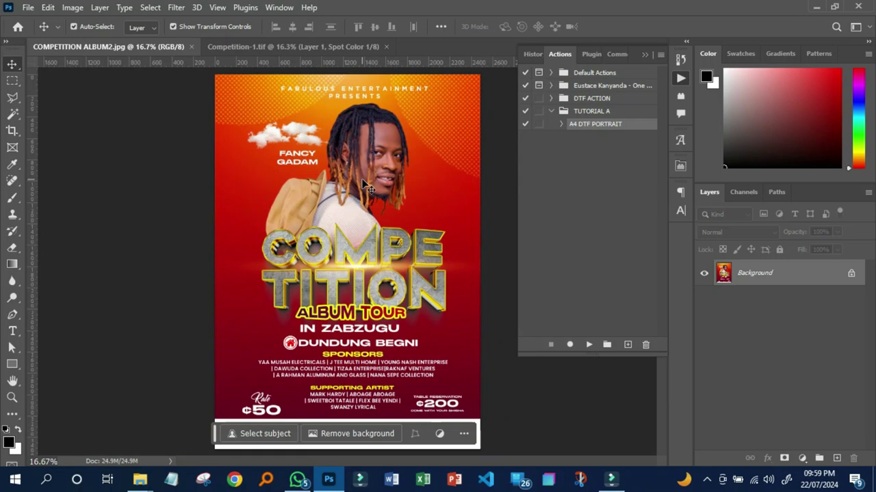
Step: Create a colour-labelled action named 'A4 PORTRAIT' in TUTORIAL A and start recording
left_click(627, 344)
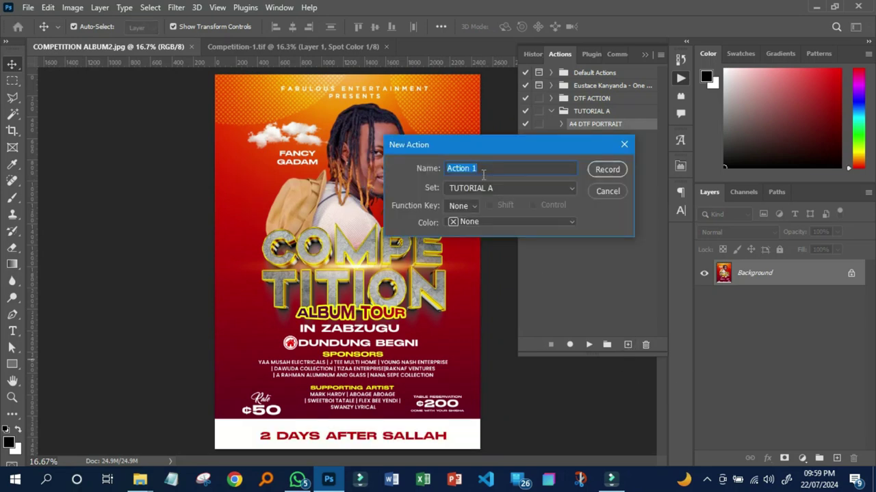
type("A4 PORTRAIT")
left_click(489, 221)
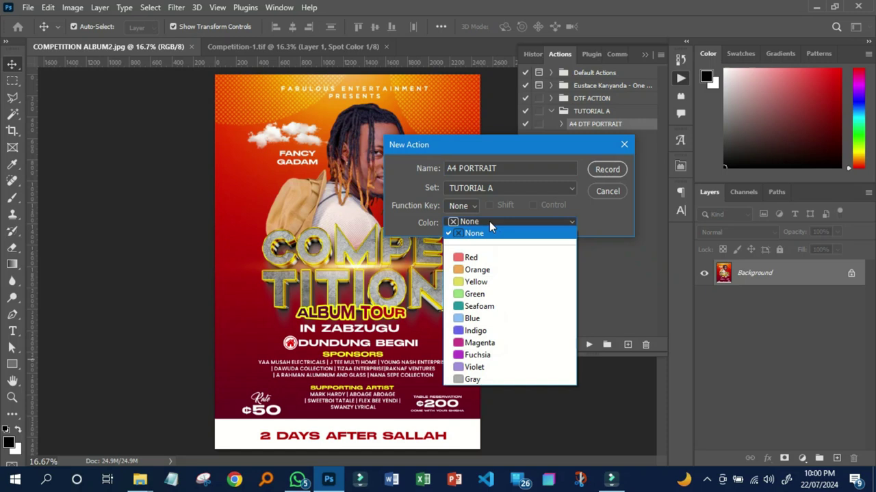
left_click(487, 306)
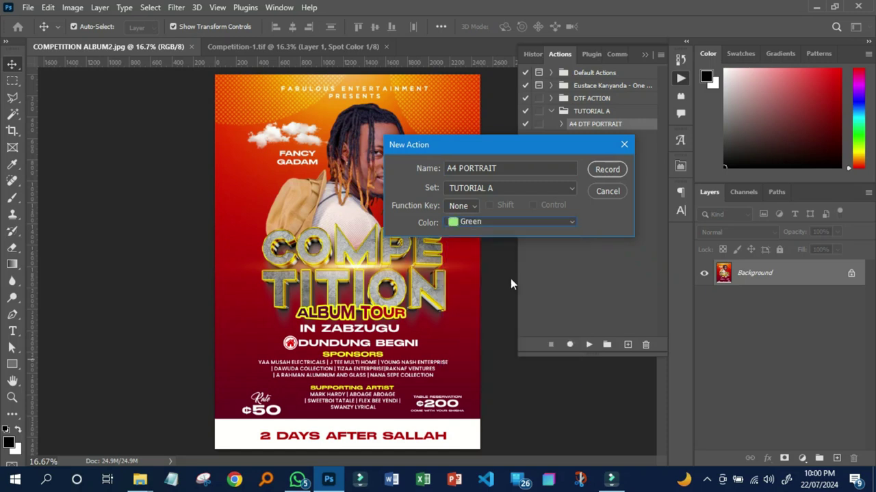
left_click(608, 169)
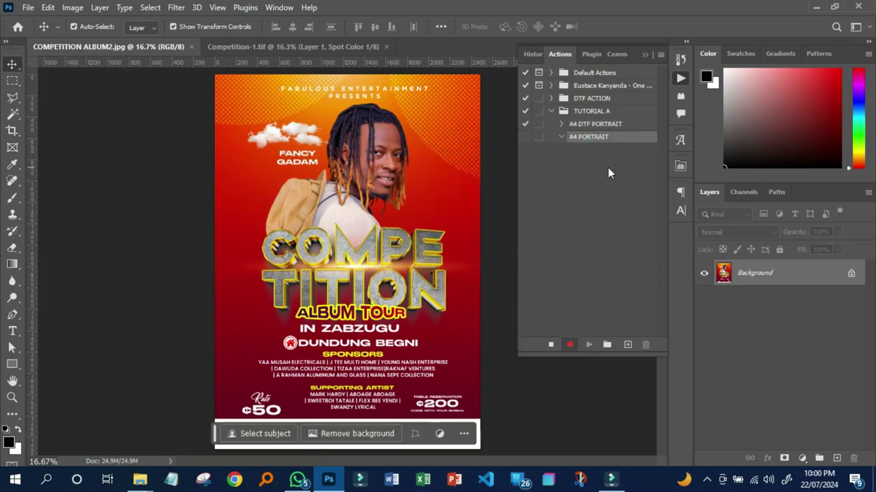
Step: Unlock the flyer's Background layer and convert the flyer to CMYK Color
left_click(850, 274)
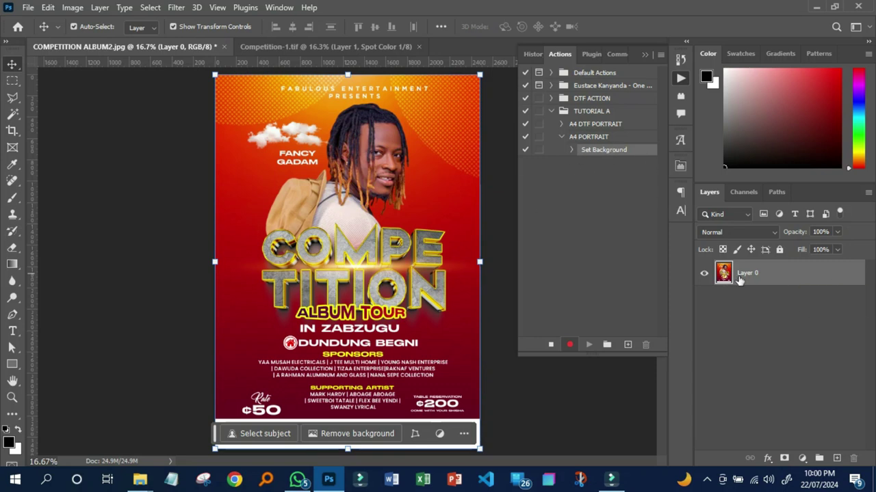
left_click(73, 7)
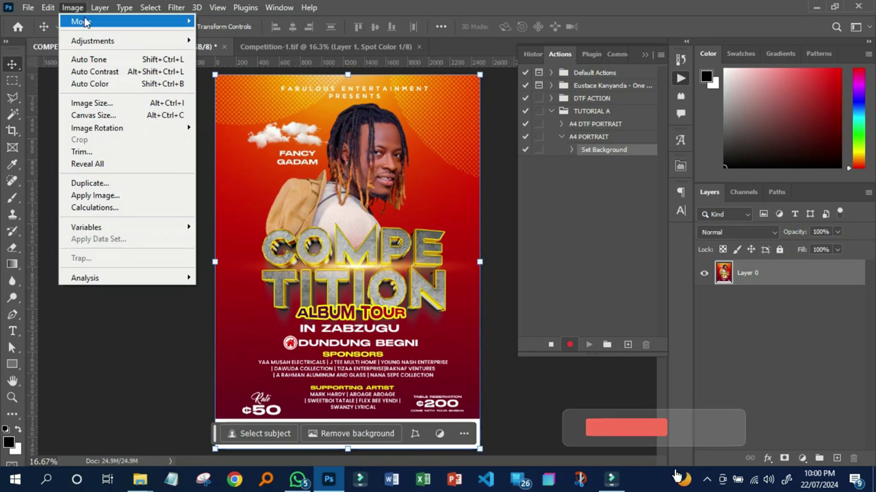
mouse_move(81, 21)
left_click(239, 135)
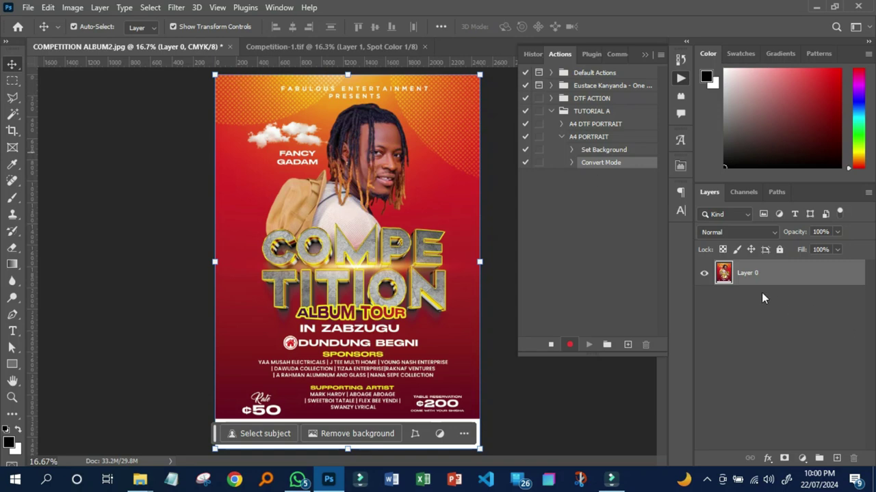
key("ctrl")
Step: Load Layer 0 as a selection and add a red Spot Color 1 channel at 100% solidity
left_click(724, 273, "ctrl")
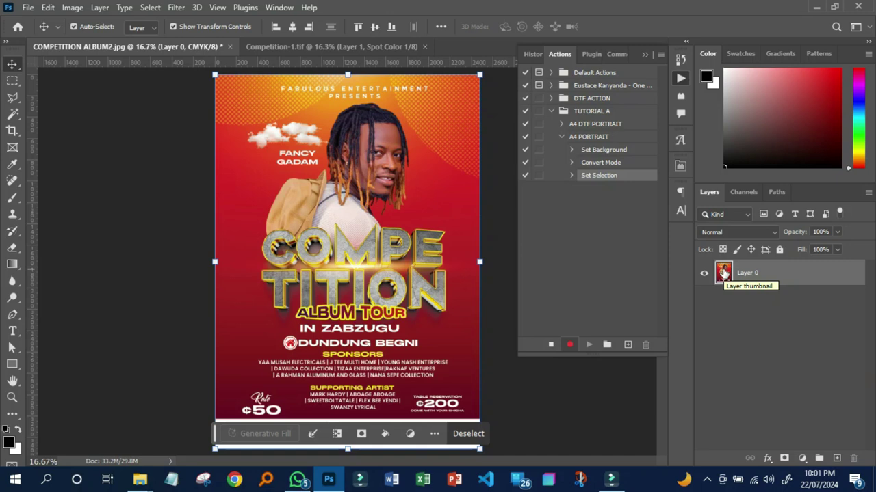
left_click(744, 192)
left_click(868, 192)
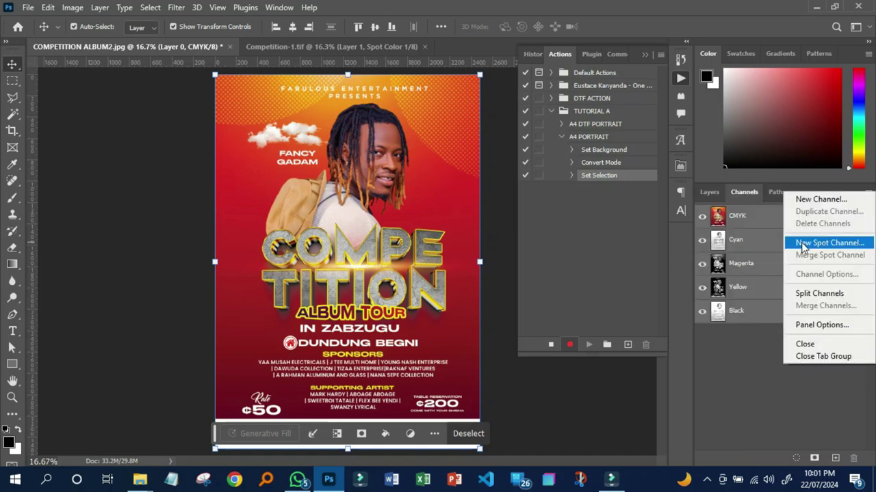
left_click(803, 243)
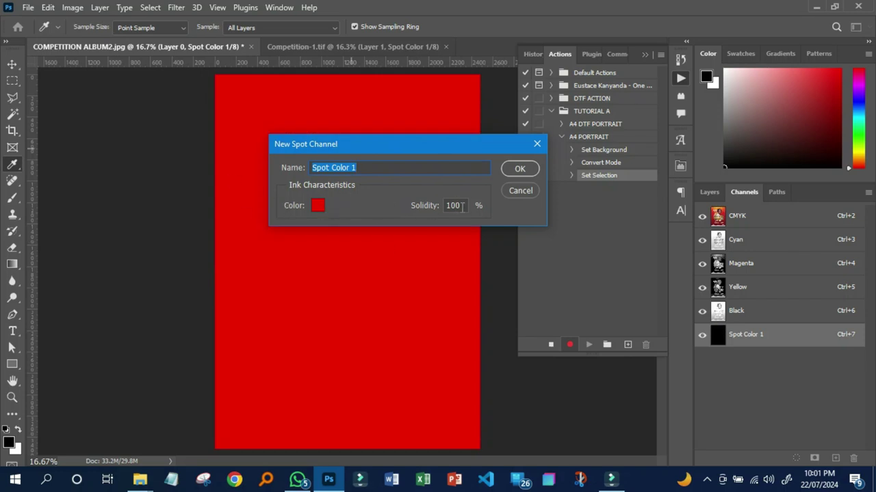
left_click(523, 171)
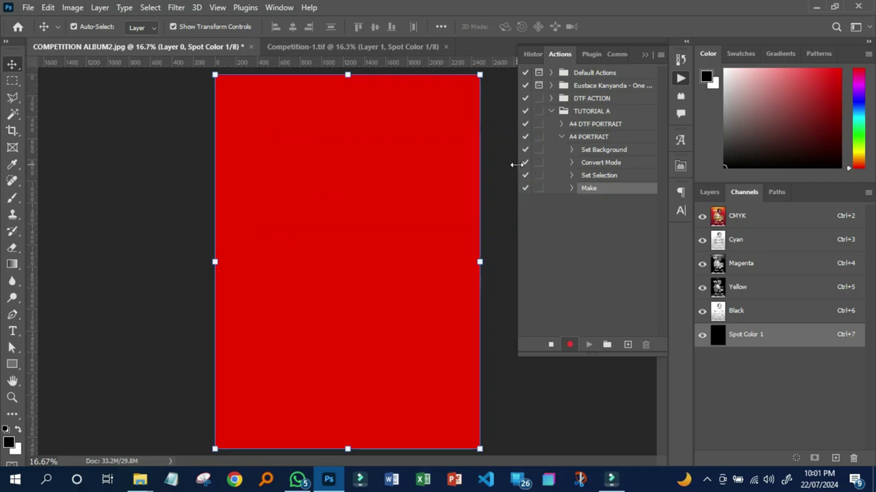
left_click(709, 192)
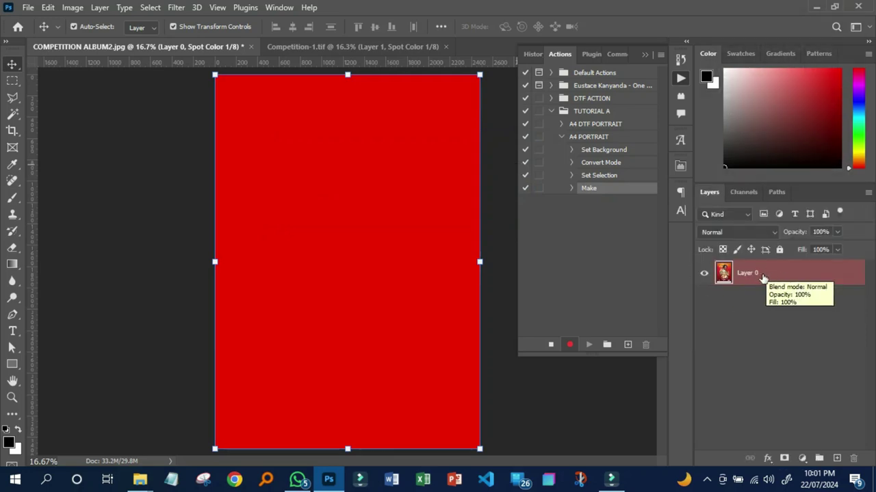
left_click(28, 7)
Step: Save the flyer as COMPETITION ALBUM2.tif in DTF ACTION, then stop recording A4 PORTRAIT
left_click(63, 166)
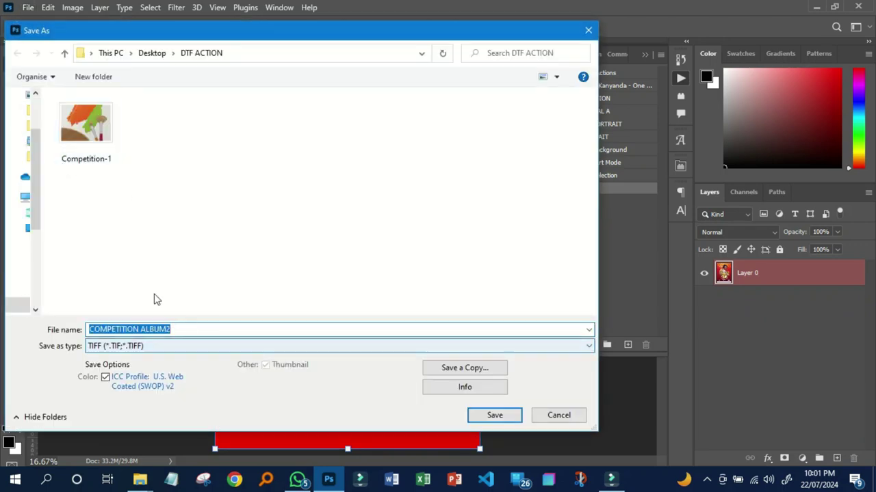
left_click(153, 346)
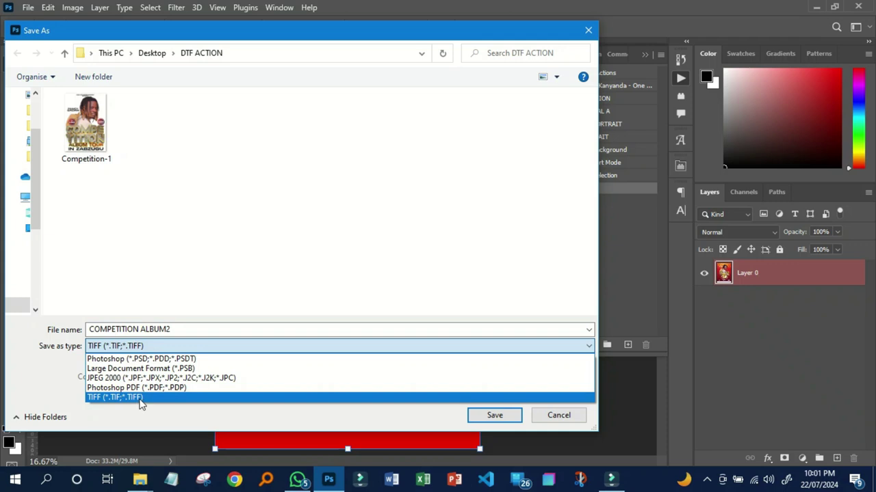
left_click(115, 397)
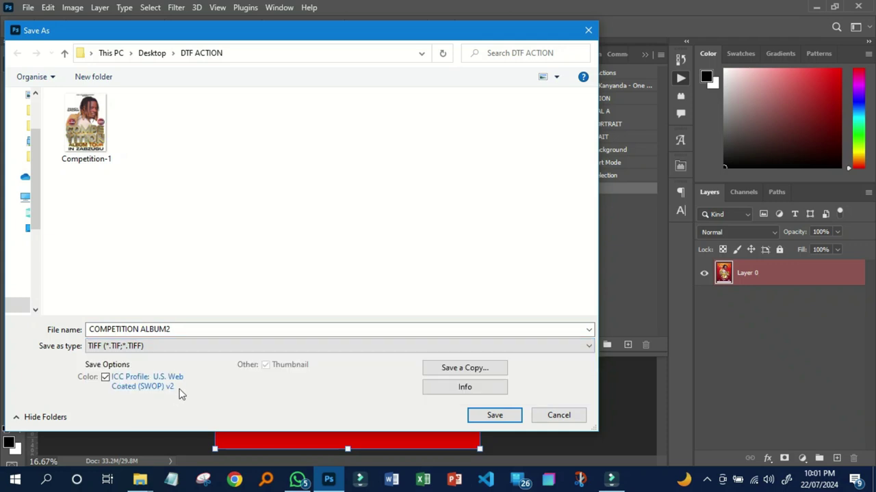
left_click(494, 415)
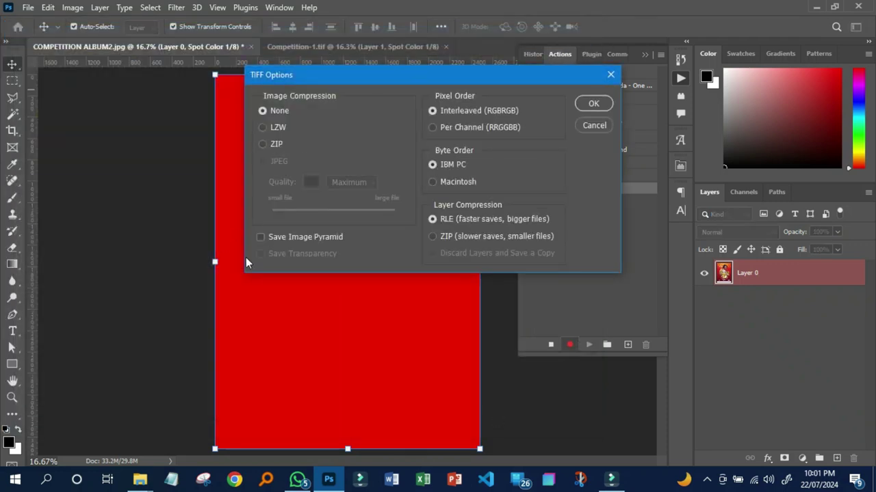
left_click(585, 103)
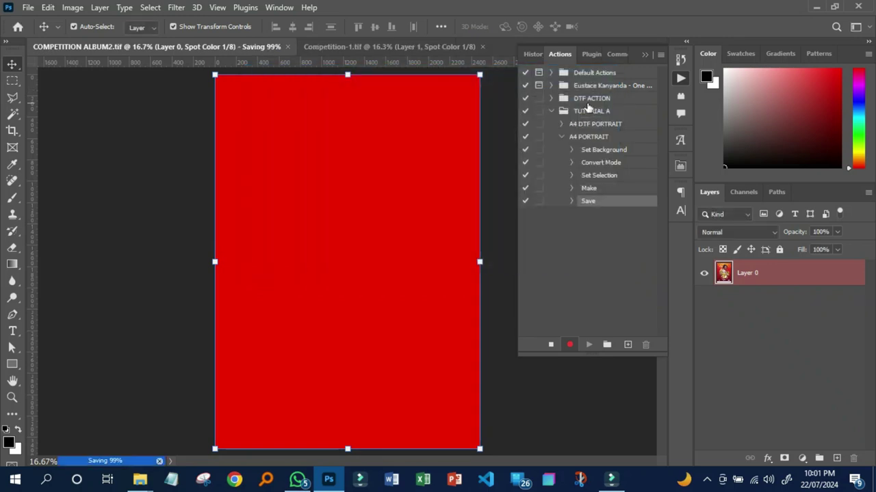
left_click(551, 344)
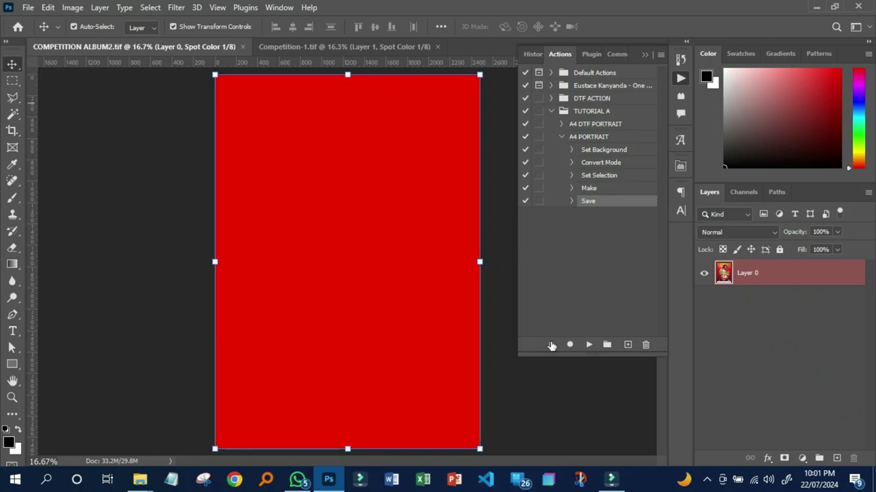
Step: Collapse the A4 PORTRAIT action and hide the Actions panel
left_click(561, 138)
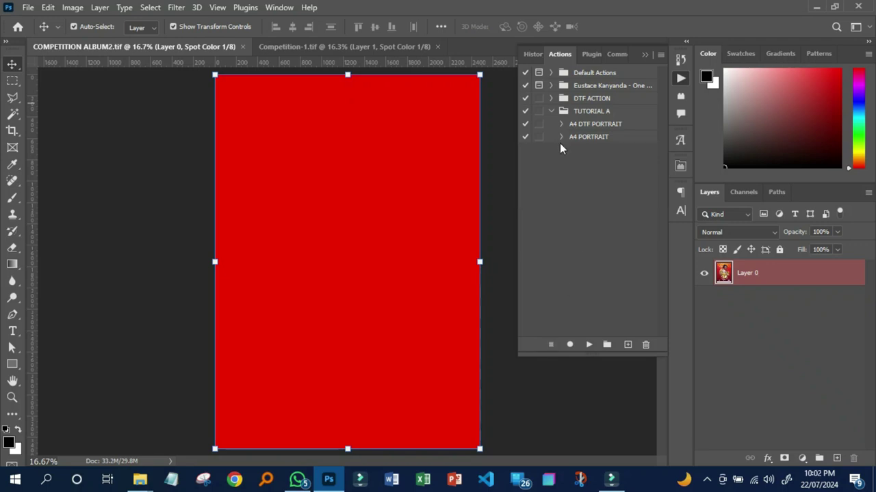
scroll(253, 220, "down", 2)
scroll(253, 219, "up", 1)
scroll(253, 219, "up", 1)
left_click(252, 253)
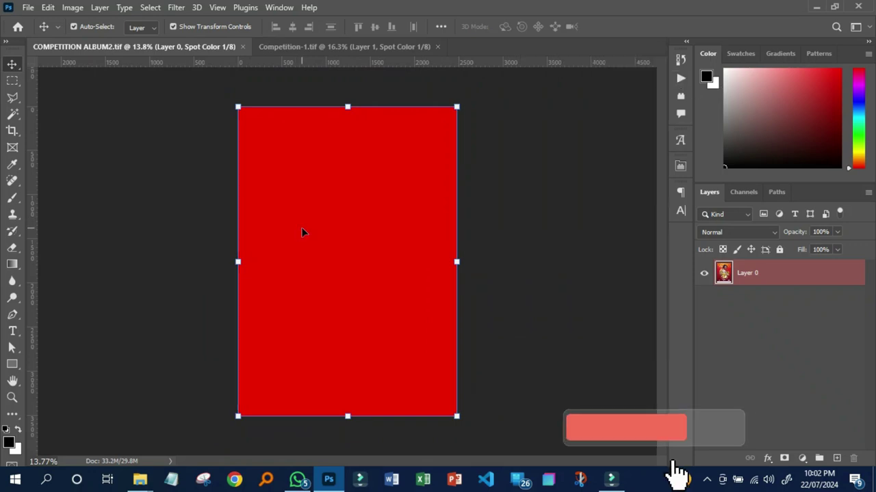
Step: Open back-b-2.png from the EXTERNAL DRIVE F folder
left_click(27, 8)
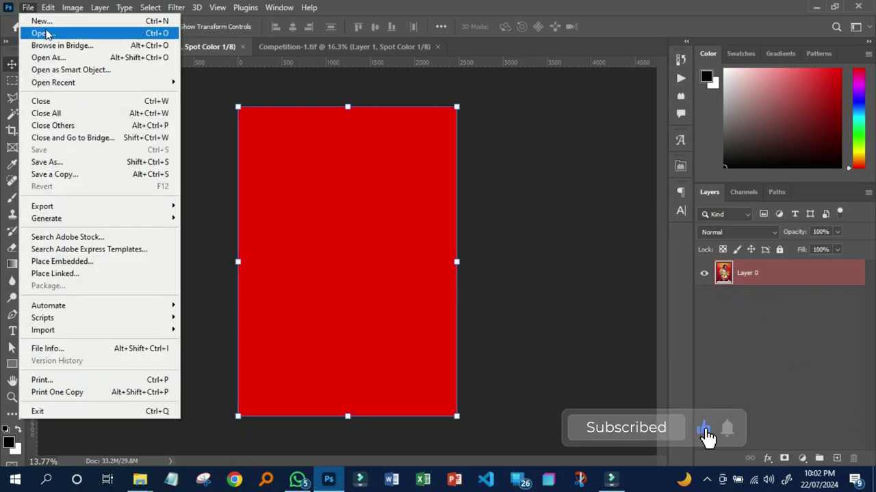
left_click(34, 32)
left_click(152, 53)
scroll(433, 245, "down", 1)
scroll(434, 245, "down", 5)
scroll(434, 245, "up", 5)
scroll(434, 245, "up", 1)
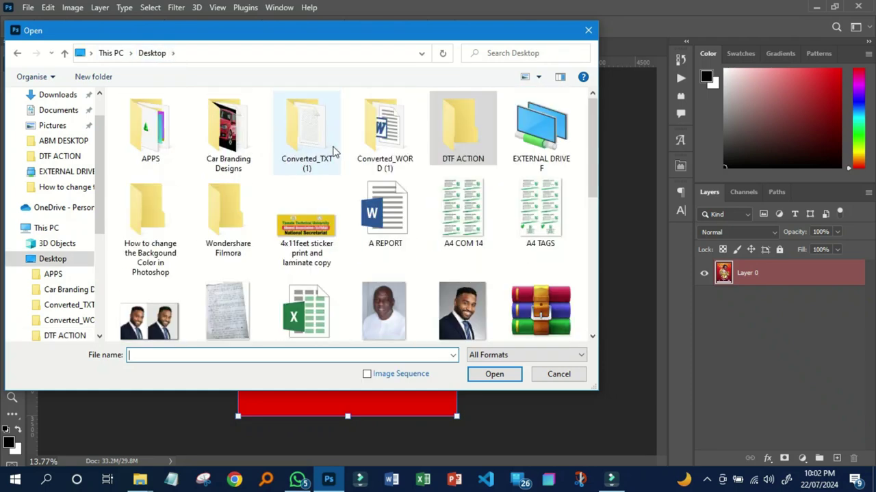
double_click(552, 145)
scroll(336, 244, "down", 3)
scroll(336, 244, "down", 5)
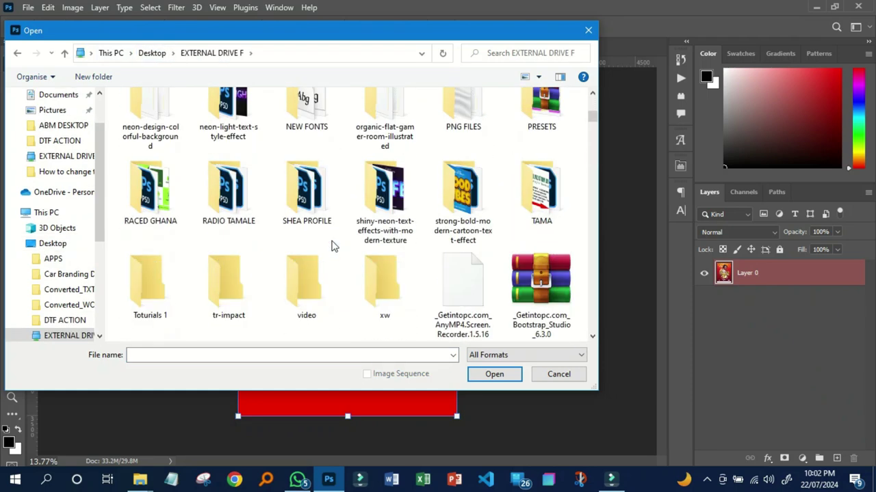
scroll(334, 246, "down", 5)
scroll(333, 246, "down", 5)
scroll(333, 246, "down", 5)
scroll(333, 246, "down", 5)
scroll(333, 246, "down", 5)
scroll(333, 246, "down", 5)
double_click(146, 276)
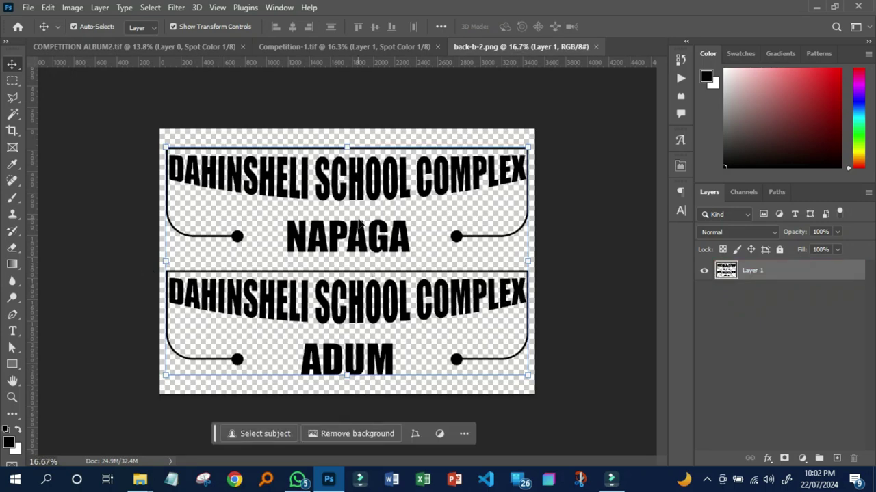
Step: Rotate the image 90° clockwise into portrait and show the Actions panel again
left_click(72, 8)
mouse_move(97, 128)
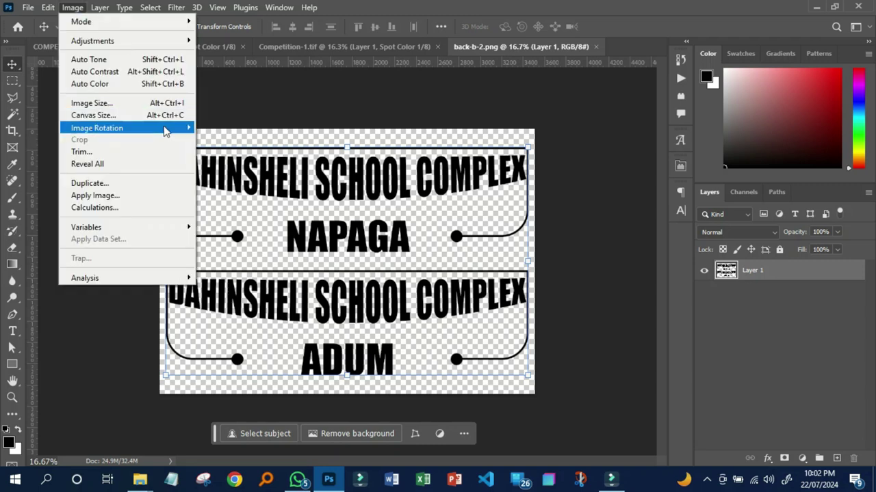
left_click(231, 140)
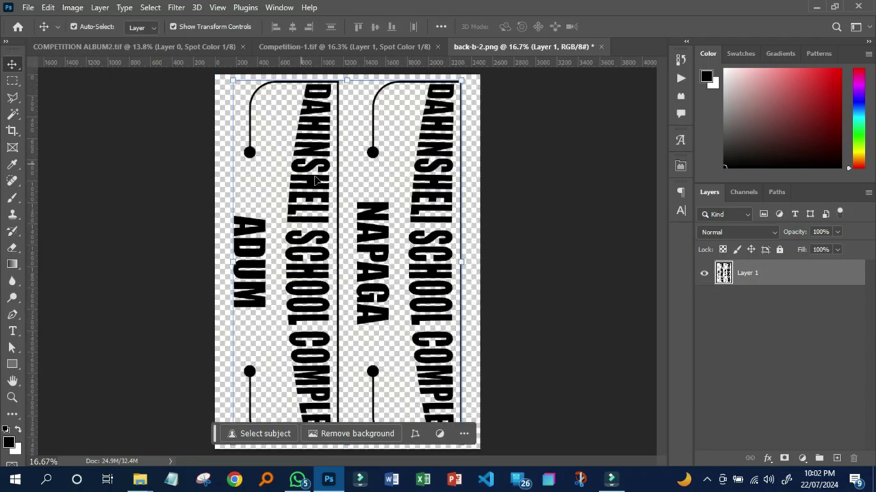
scroll(368, 239, "down", 1)
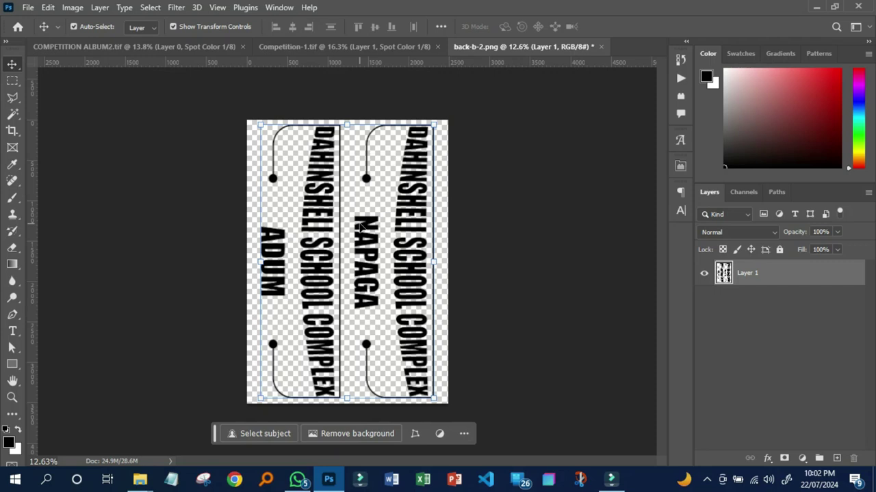
left_click(680, 78)
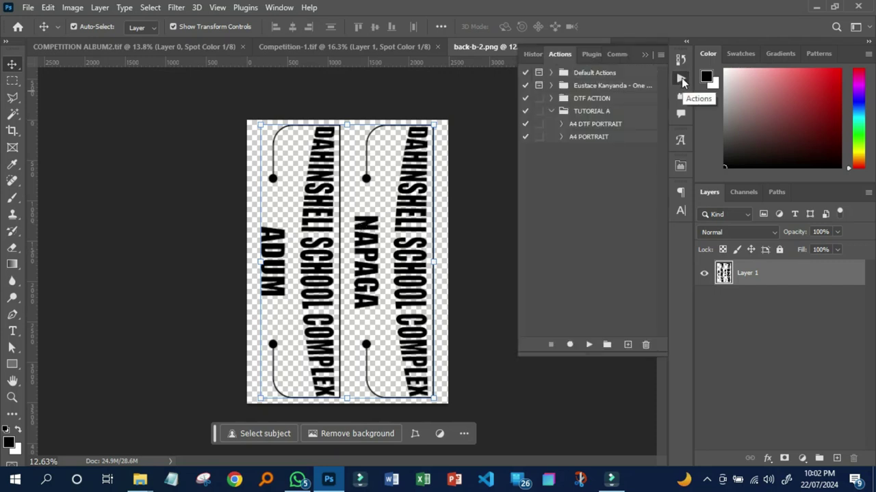
Step: Run the A4 DTF PORTRAIT action to save back-b-2 as a red spot-colour TIFF, then minimise Photoshop
left_click(607, 128)
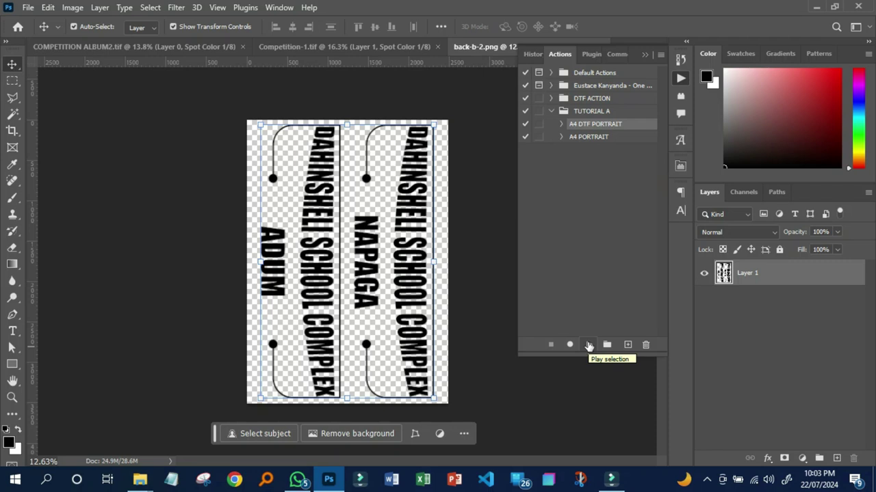
left_click(589, 346)
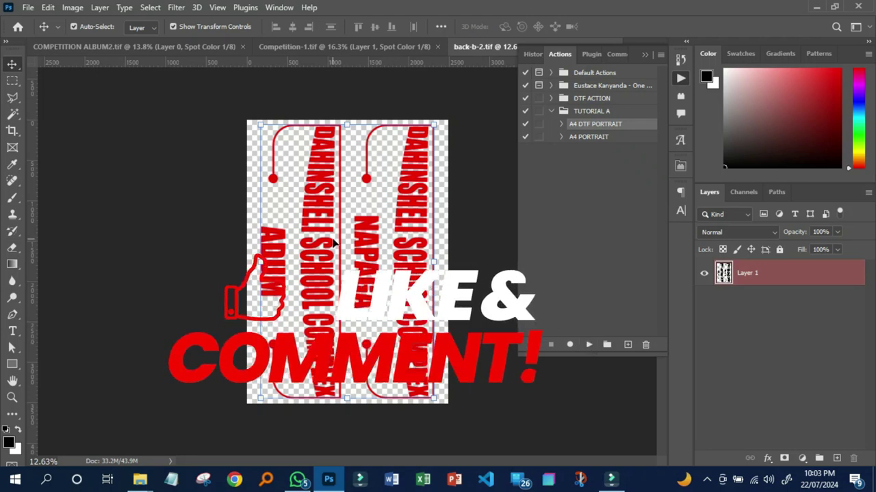
left_click(816, 7)
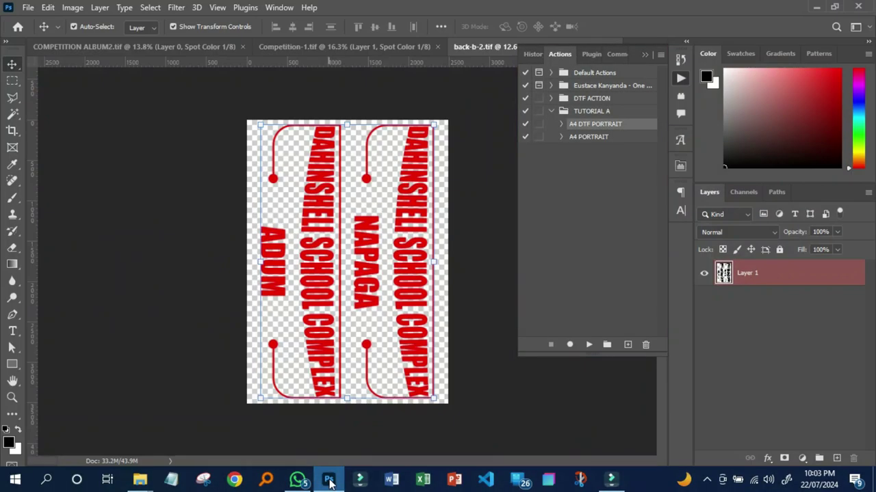
Step: Confirm back-b-2 appears as a 56.3 MB, 2480 x 3508 TIF in the DTF ACTION folder
left_click(139, 478)
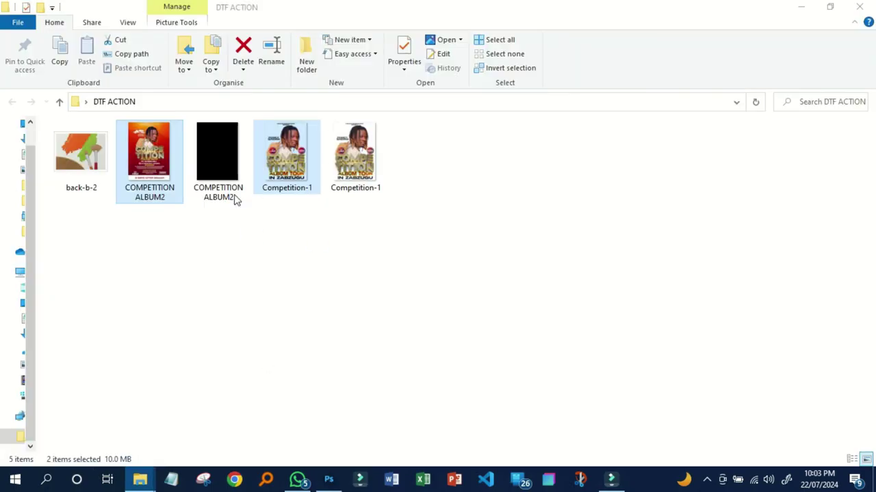
left_click(82, 164)
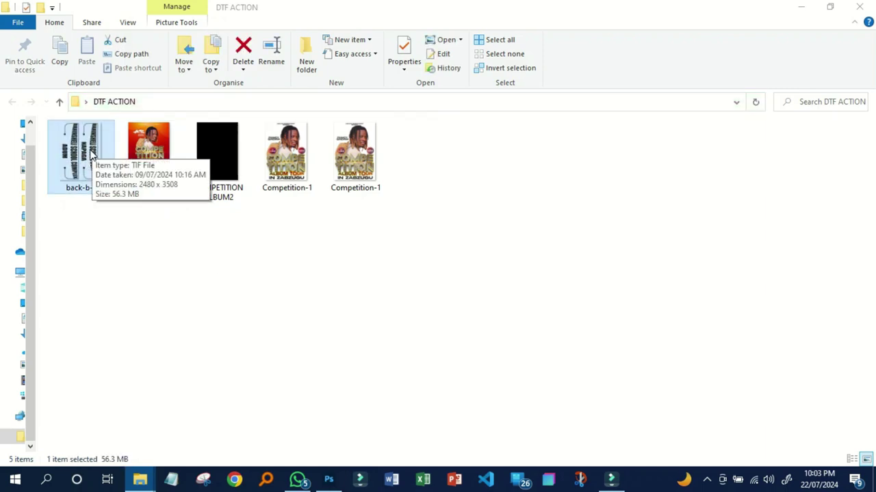
Step: Open the CERTIFICATE RAMATU2 design from the xw folder in Photoshop
left_click(328, 479)
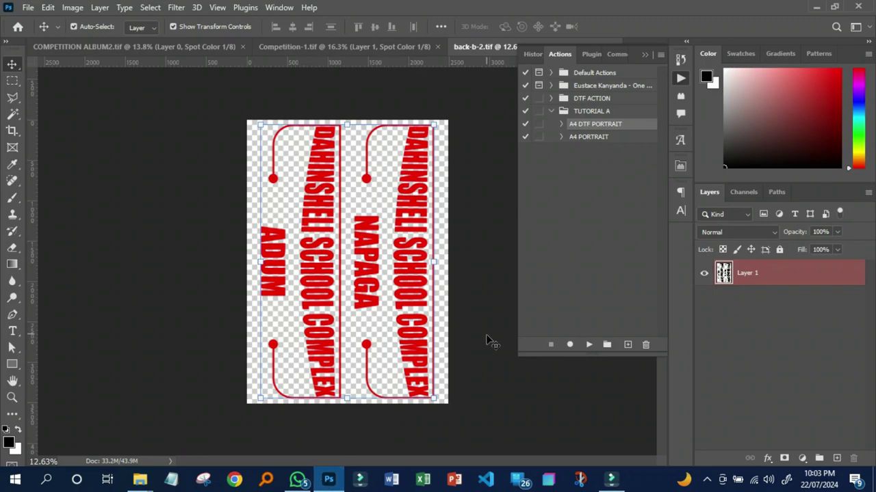
left_click(28, 7)
left_click(41, 38)
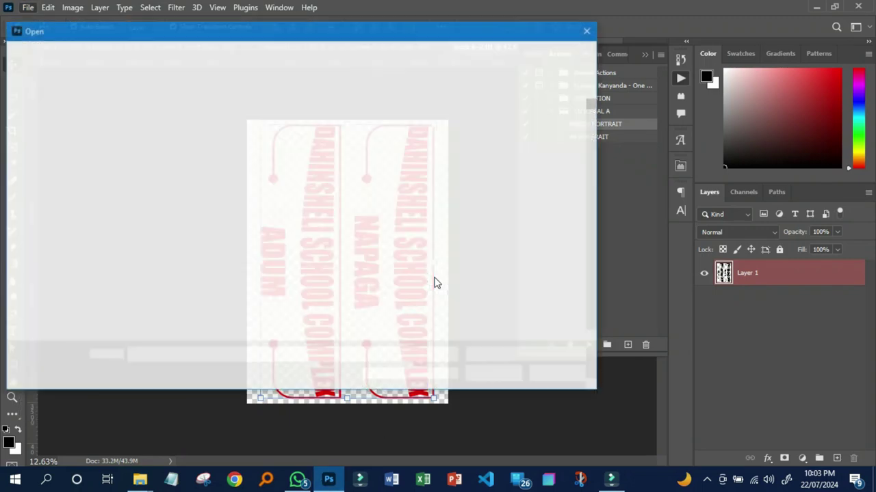
scroll(424, 291, "down", 5)
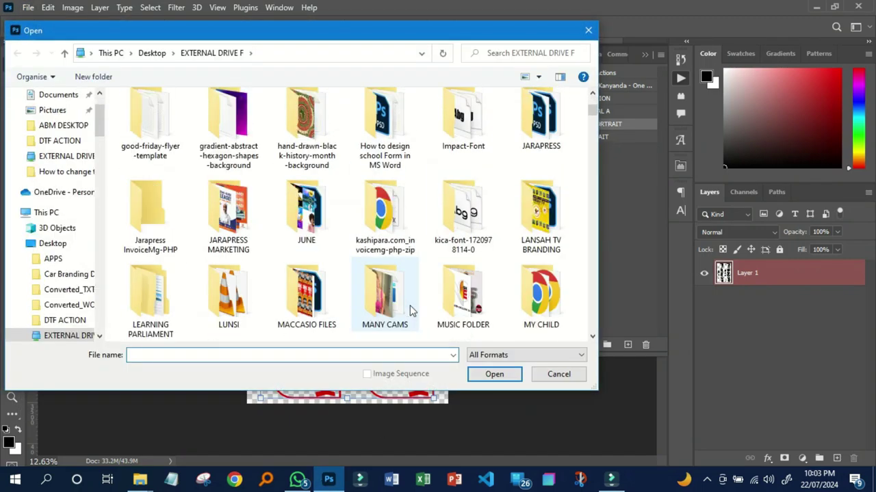
scroll(409, 305, "down", 5)
double_click(385, 218)
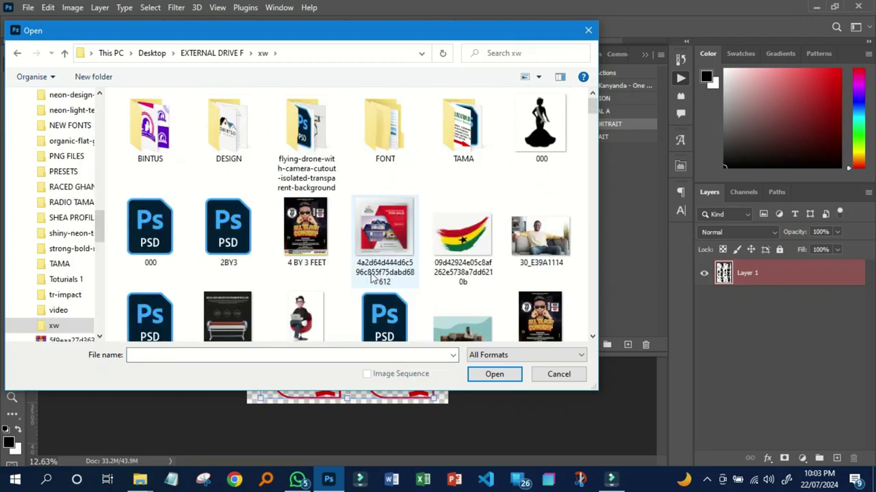
scroll(311, 236, "down", 2)
scroll(312, 236, "down", 5)
scroll(311, 236, "down", 5)
scroll(156, 141, "up", 3)
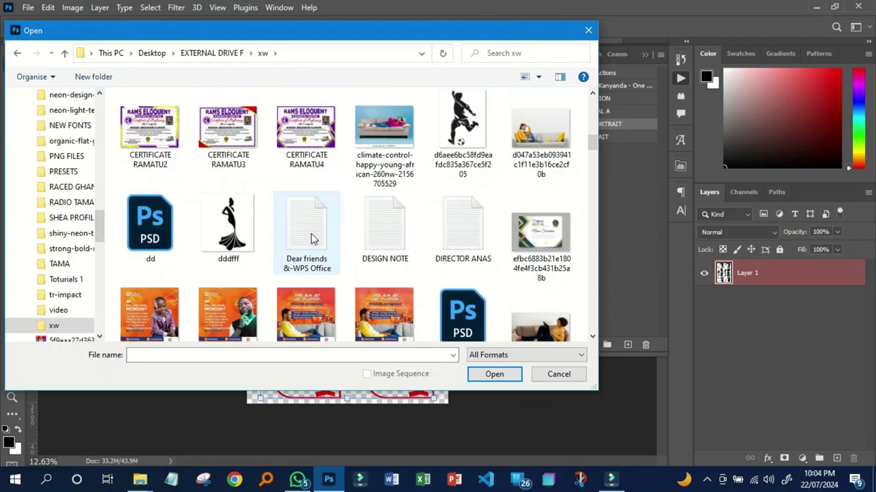
double_click(156, 140)
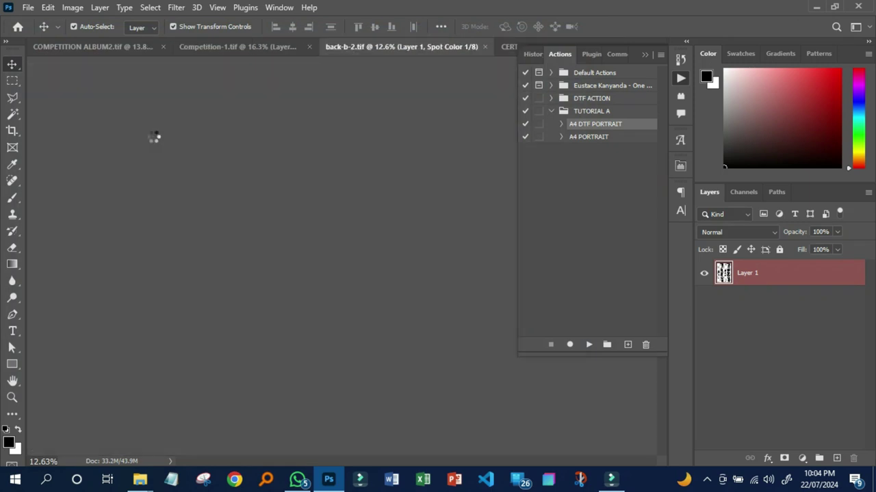
Step: Rotate the certificate 90° clockwise to portrait and run the A4 PORTRAIT action on it
left_click(77, 8)
left_click(233, 139)
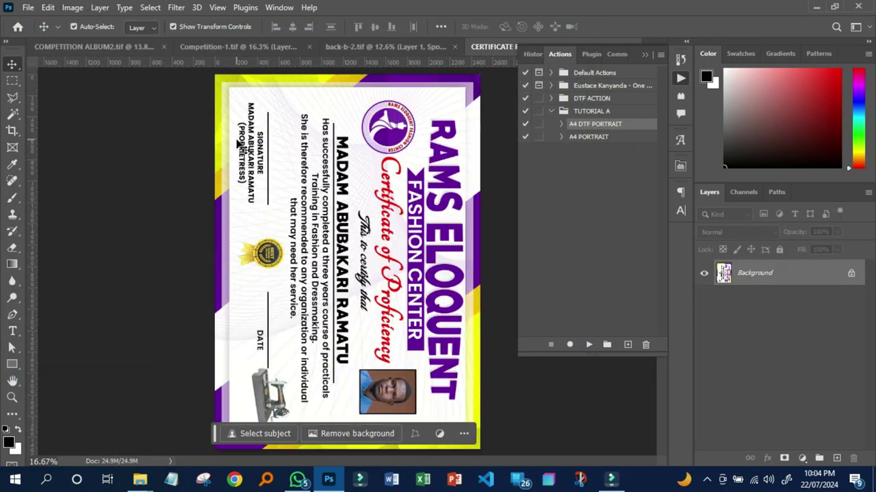
left_click(588, 137)
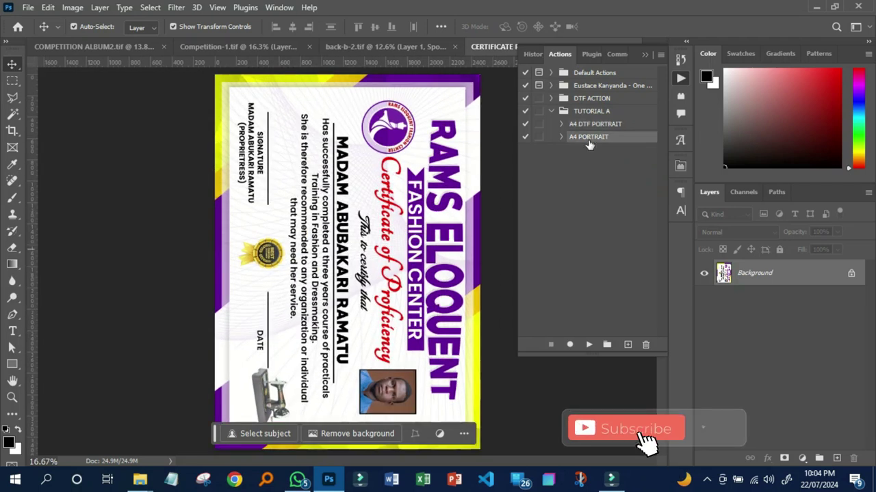
left_click(587, 345)
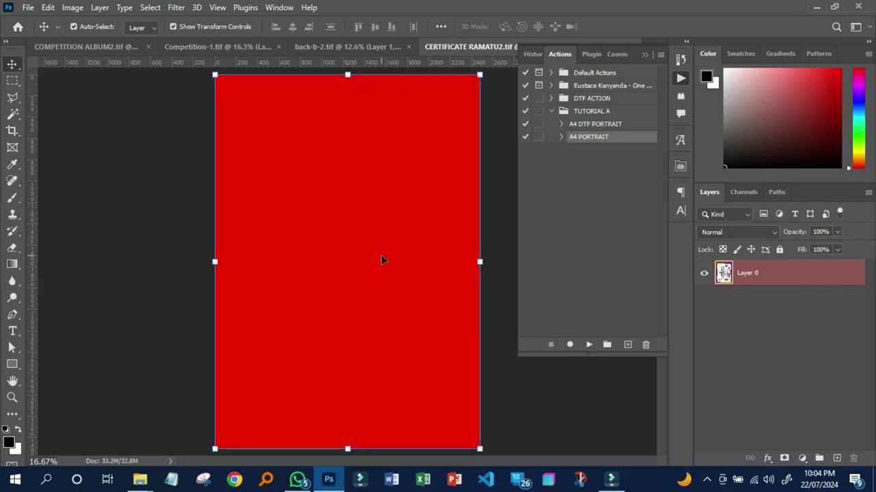
mouse_move(140, 480)
left_click(215, 420)
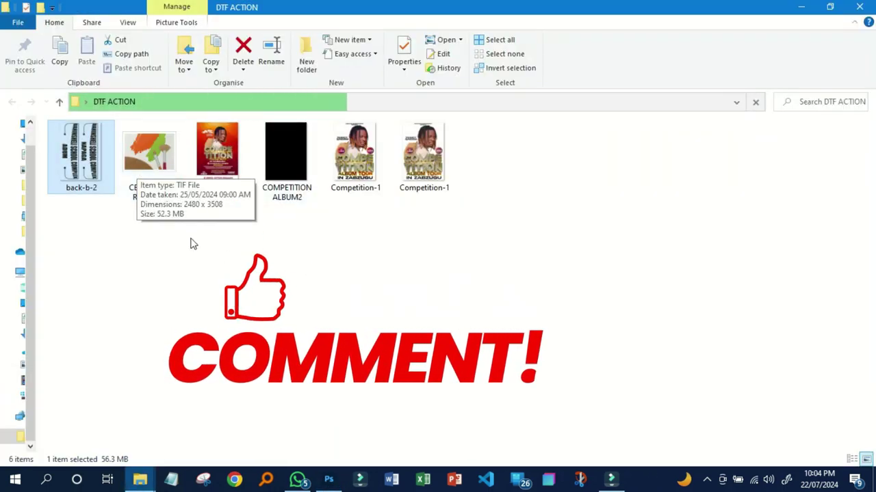
Step: Refresh the DTF ACTION folder so CERTIFICATE RAMATU2 shows among six items
left_click(230, 256)
right_click(226, 249)
left_click(258, 293)
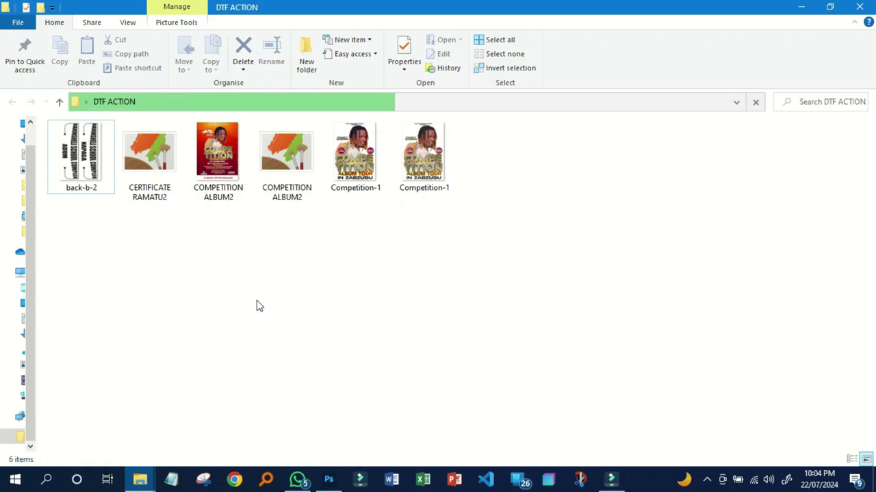
Step: Go back to Photoshop, collapse the Actions list, then return to the DTF ACTION folder
left_click(329, 481)
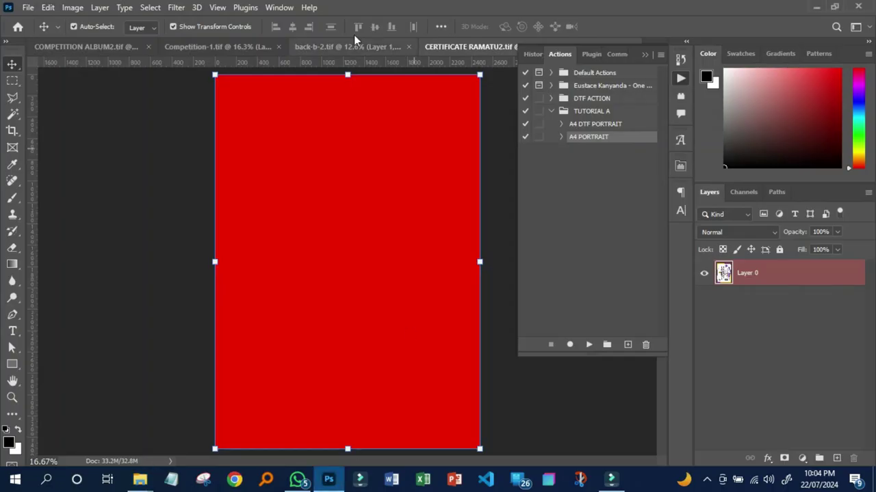
left_click(680, 79)
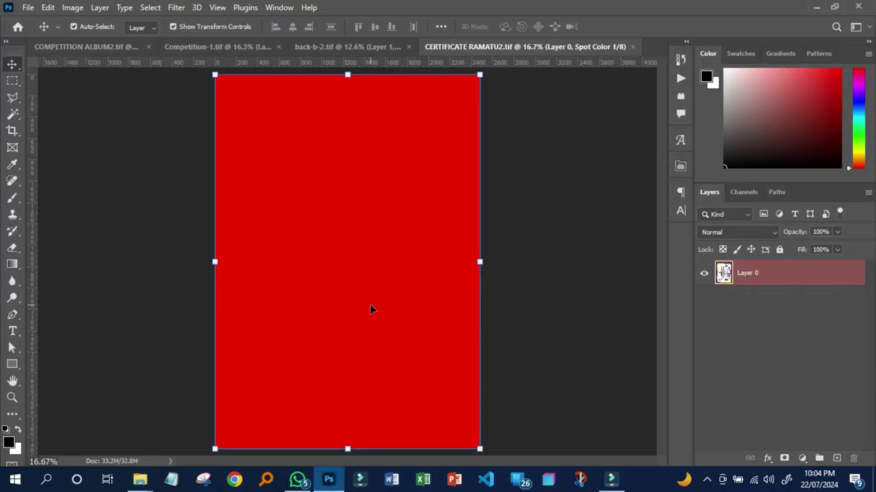
mouse_move(140, 480)
left_click(205, 438)
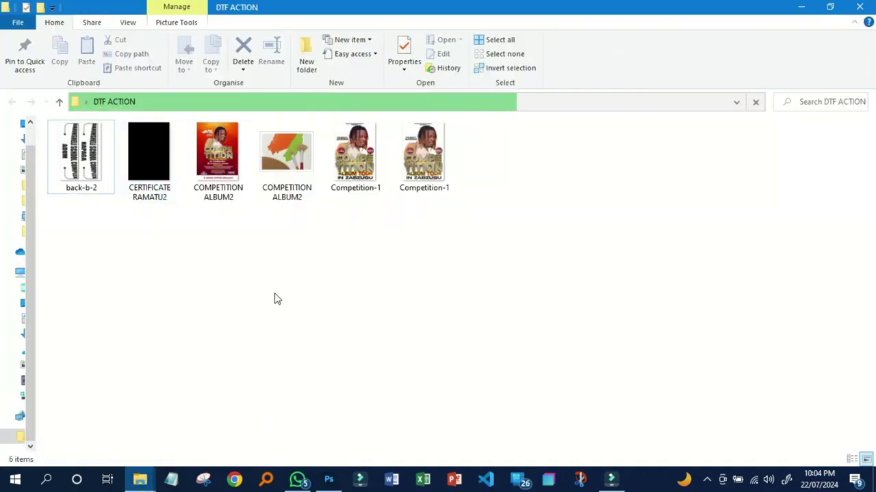
Step: Bring up the finished back-b-2.tif document with its red spot-colour name tags
left_click(329, 481)
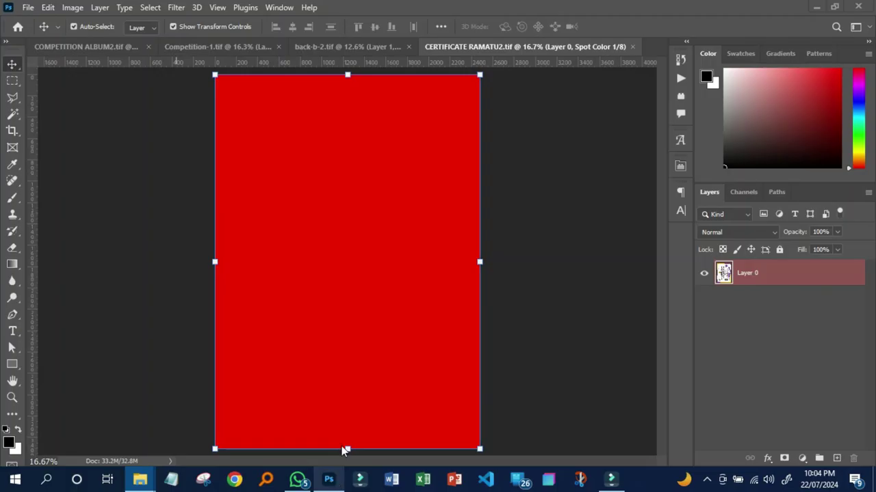
left_click(73, 7)
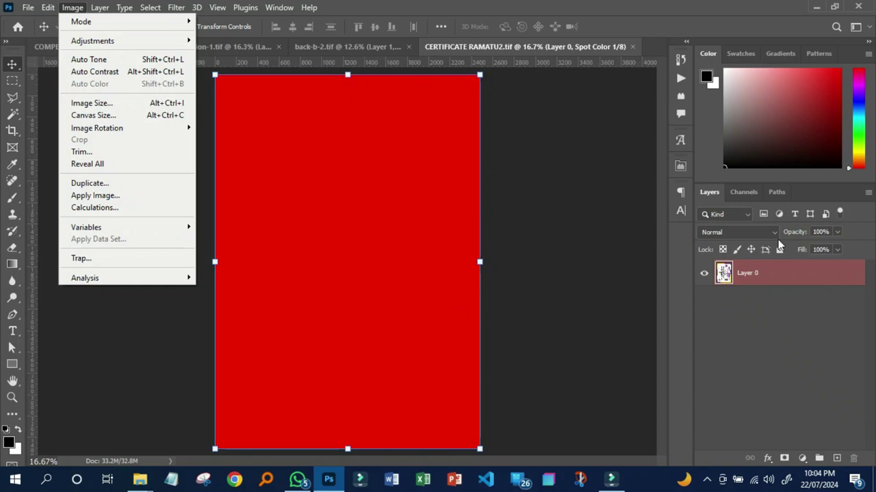
left_click(681, 80)
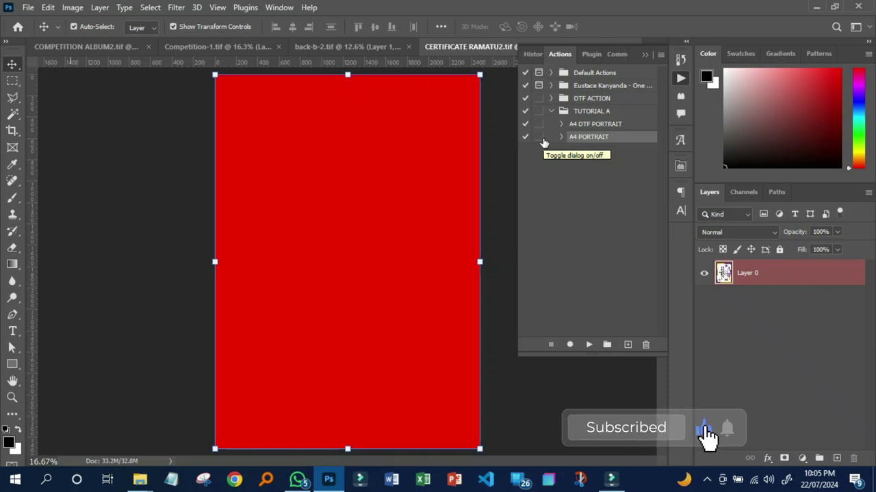
left_click(681, 80)
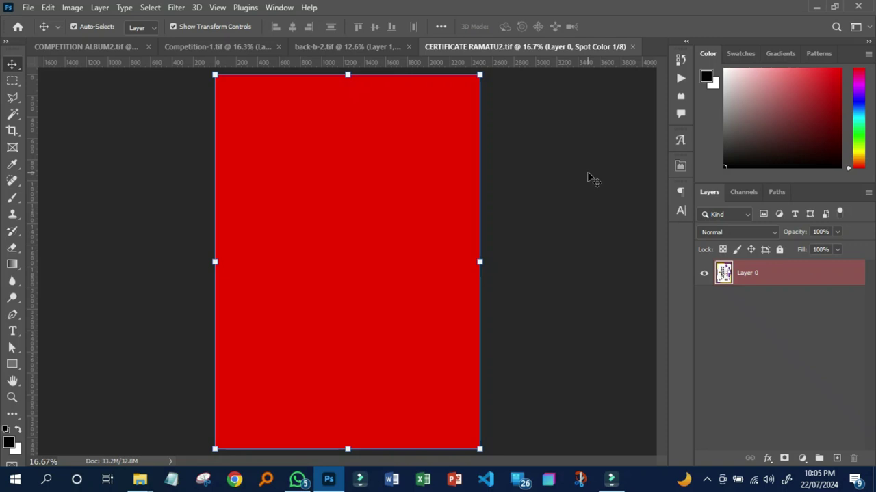
left_click(328, 48)
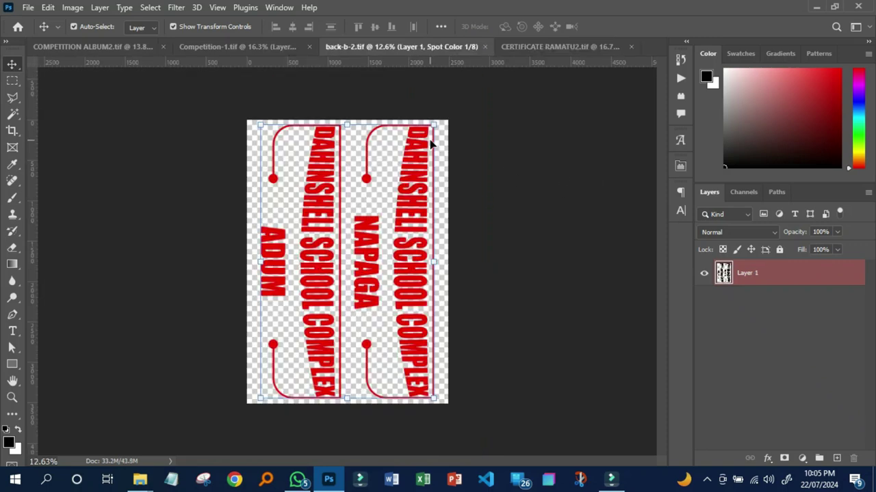